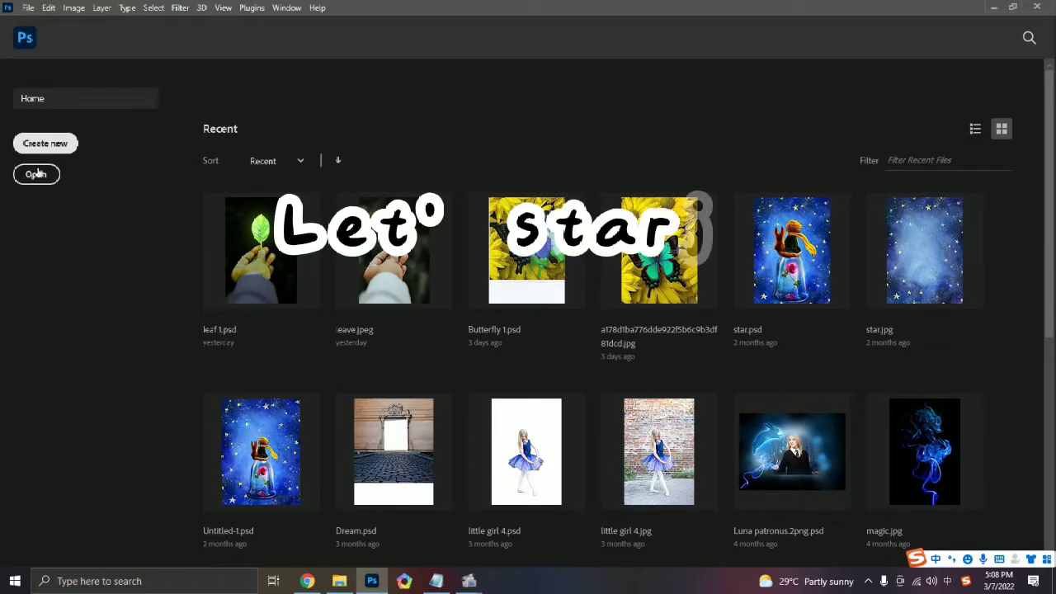
Create a blank white 7 × 5 inch, 300 ppi document, Untitled-1 (2100 × 1500 px)
key(ctrl+n)
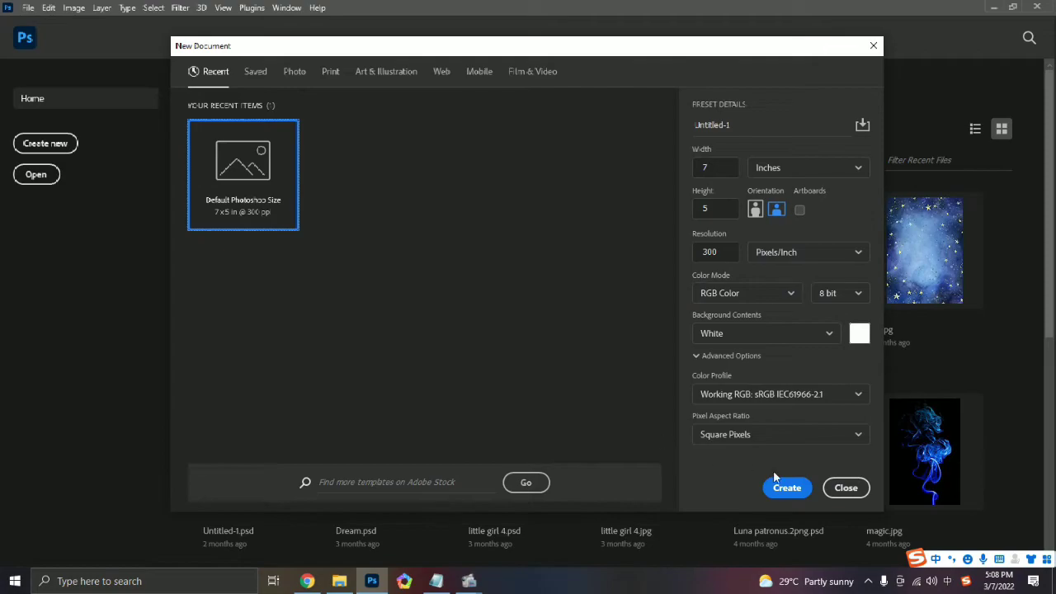
click(789, 488)
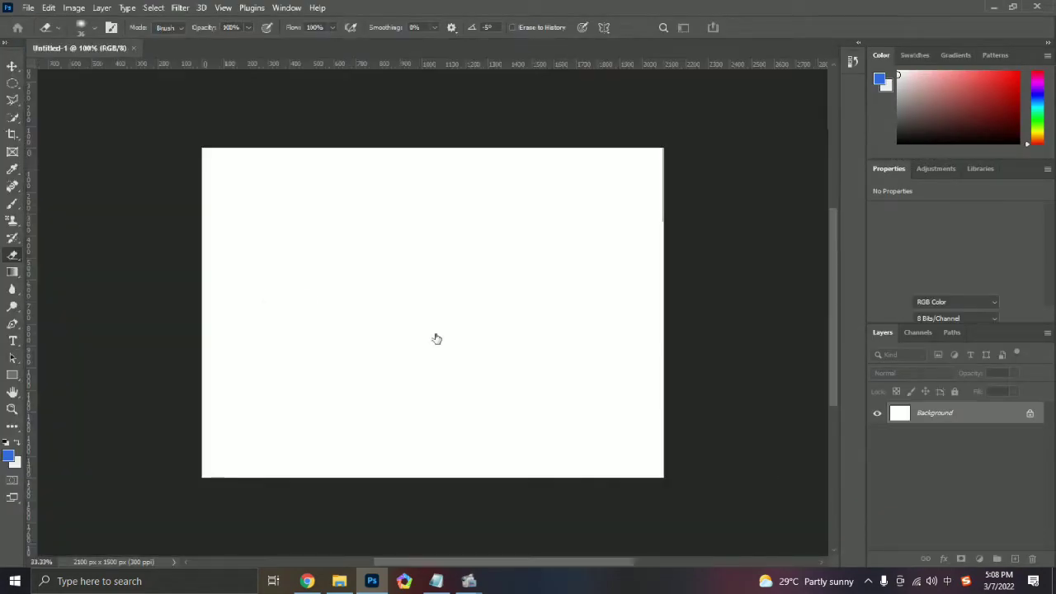
click(28, 7)
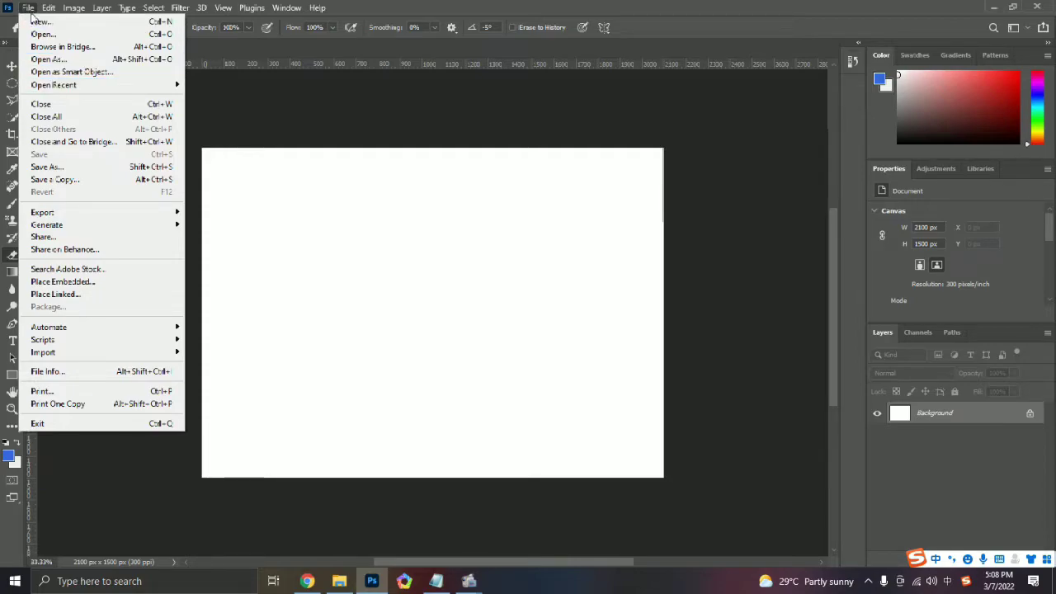
Open leave.jpeg, the photo of a hand holding a leaf, from the leaf folder
click(73, 35)
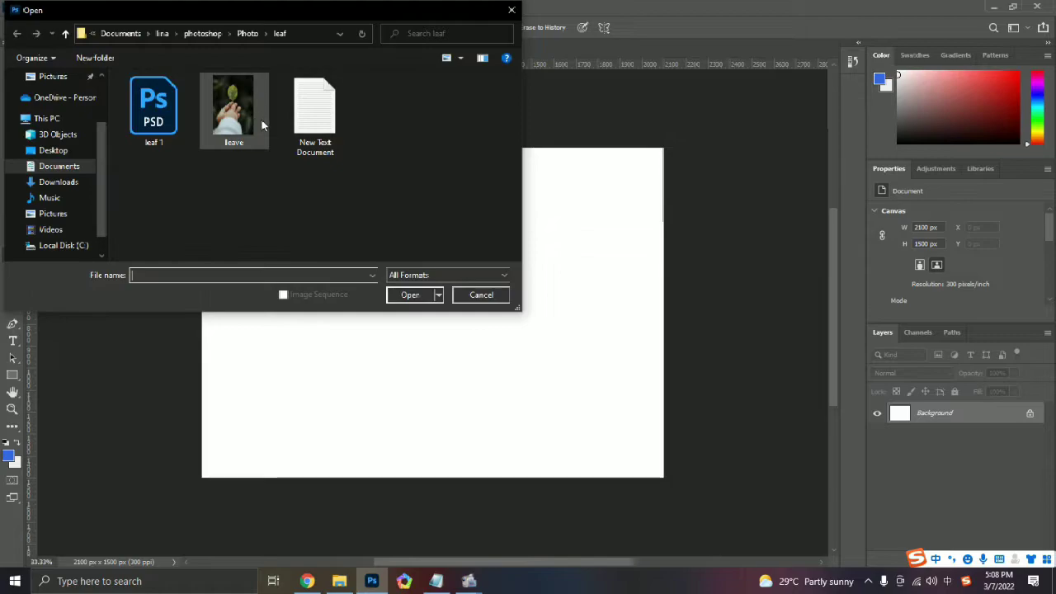
click(263, 125)
click(427, 295)
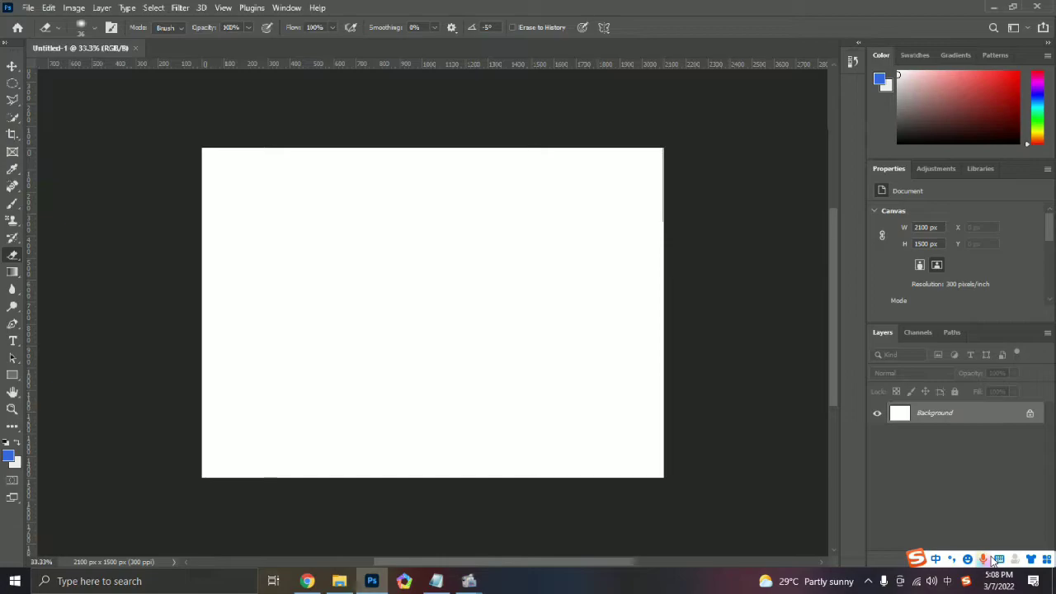
drag(990, 562, 702, 74)
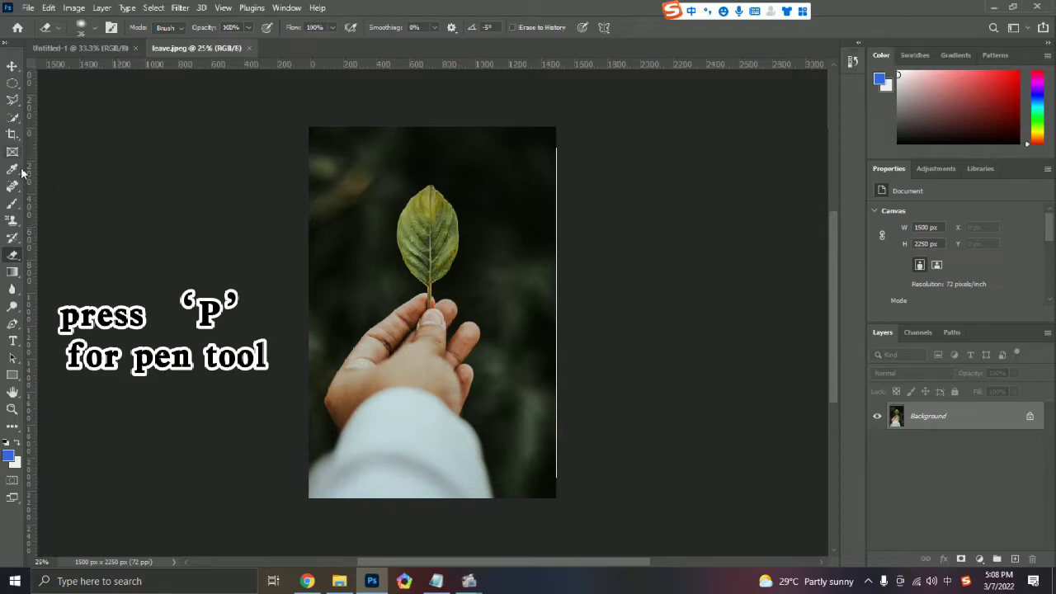
Switch to the standard Pen tool in Path mode and zoom to 200% on the stem
click(14, 206)
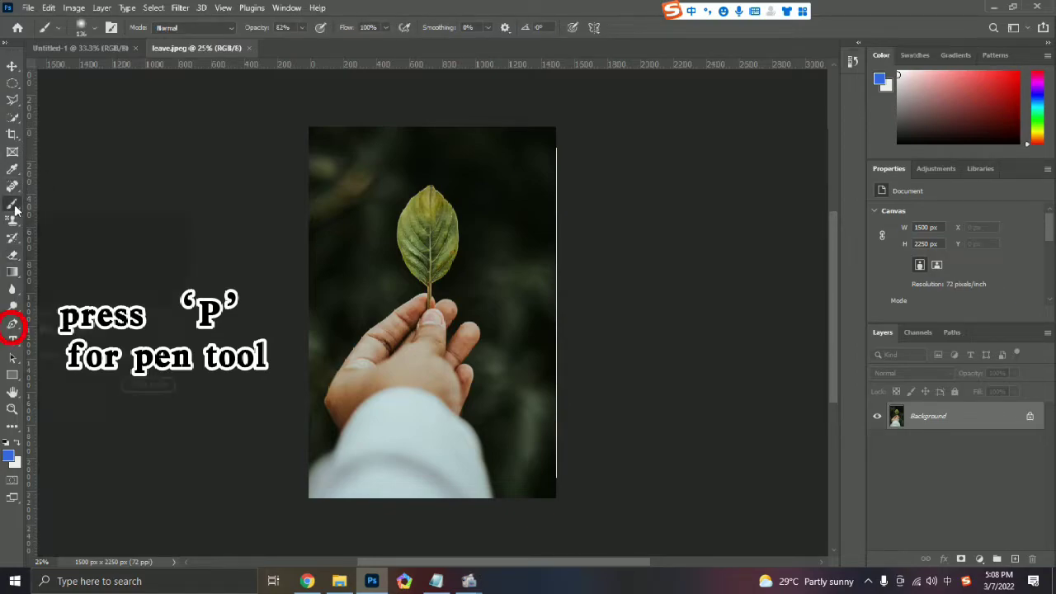
right_click(14, 206)
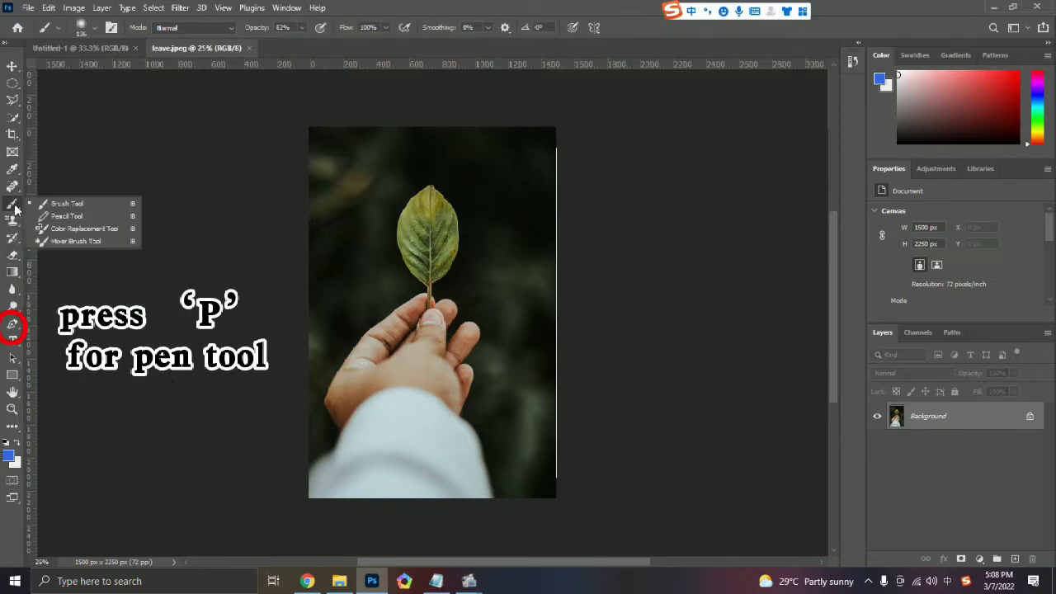
click(61, 208)
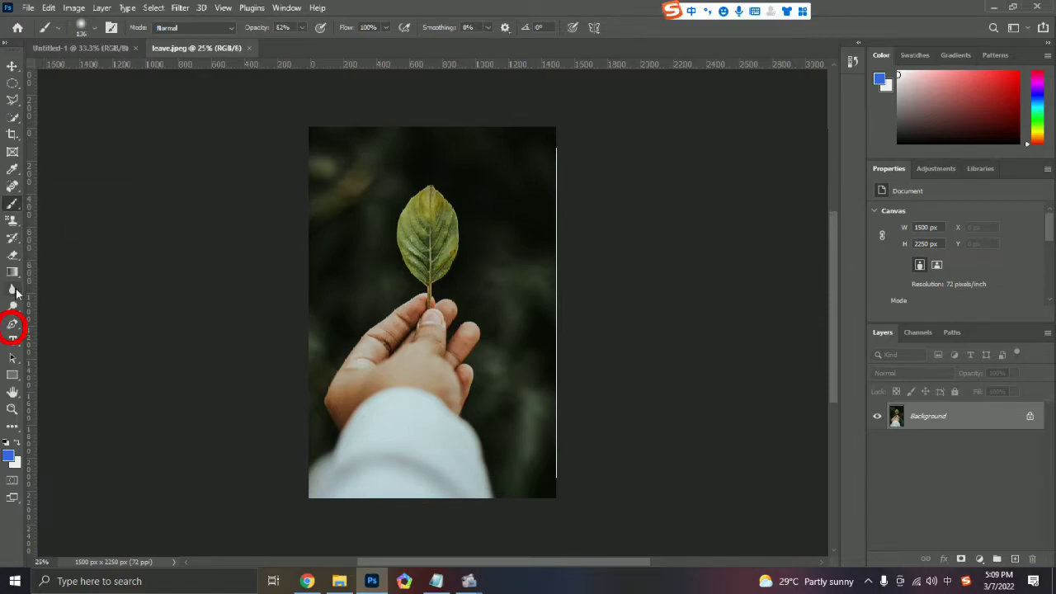
click(12, 324)
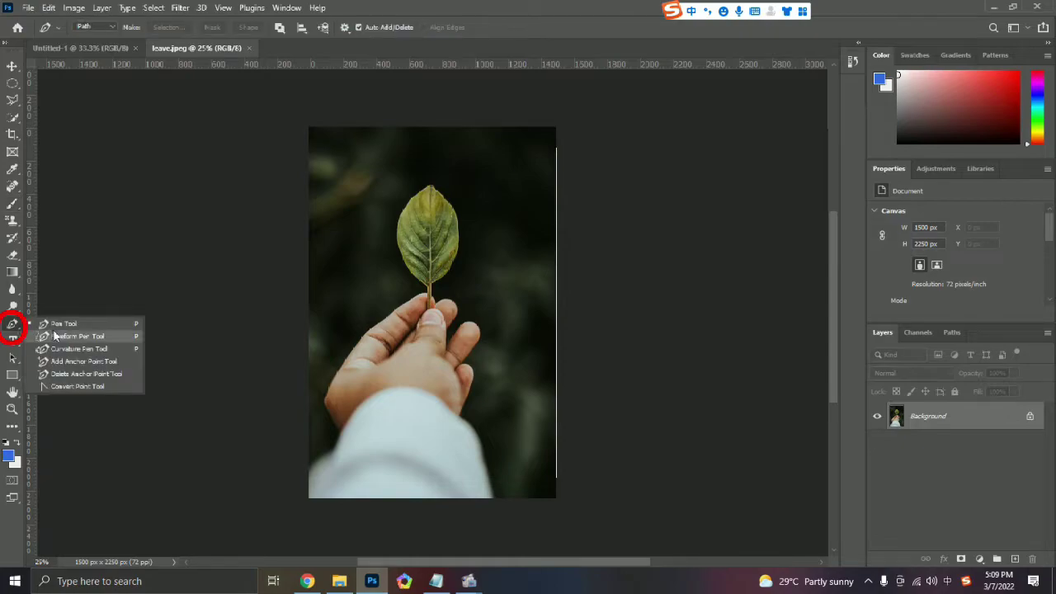
click(64, 323)
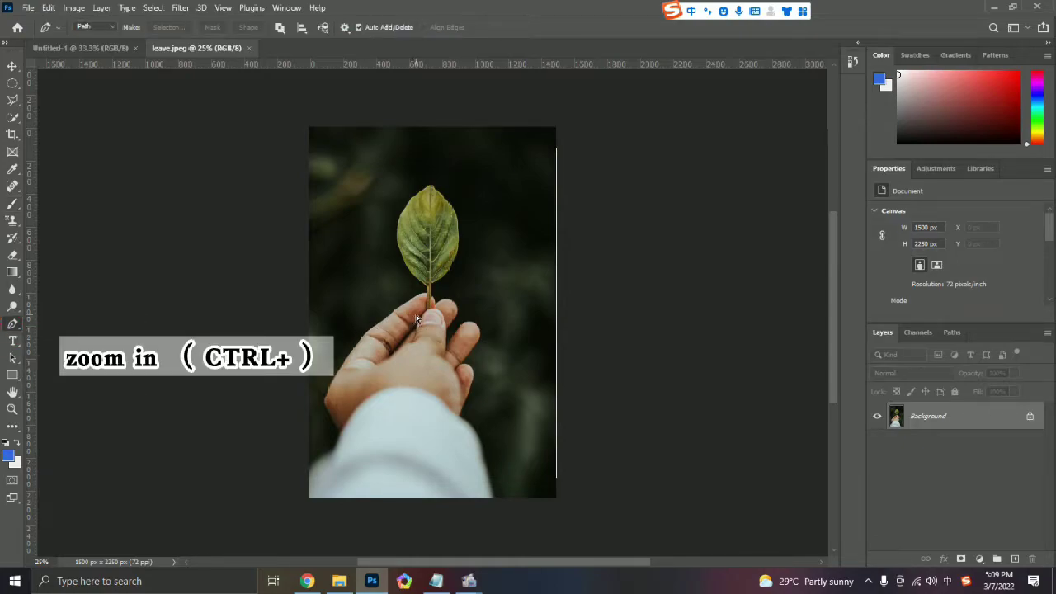
key(ctrl+plus)
key(ctrl+plus)
key(ctrl+plus)
key(ctrl+plus)
key(ctrl+plus)
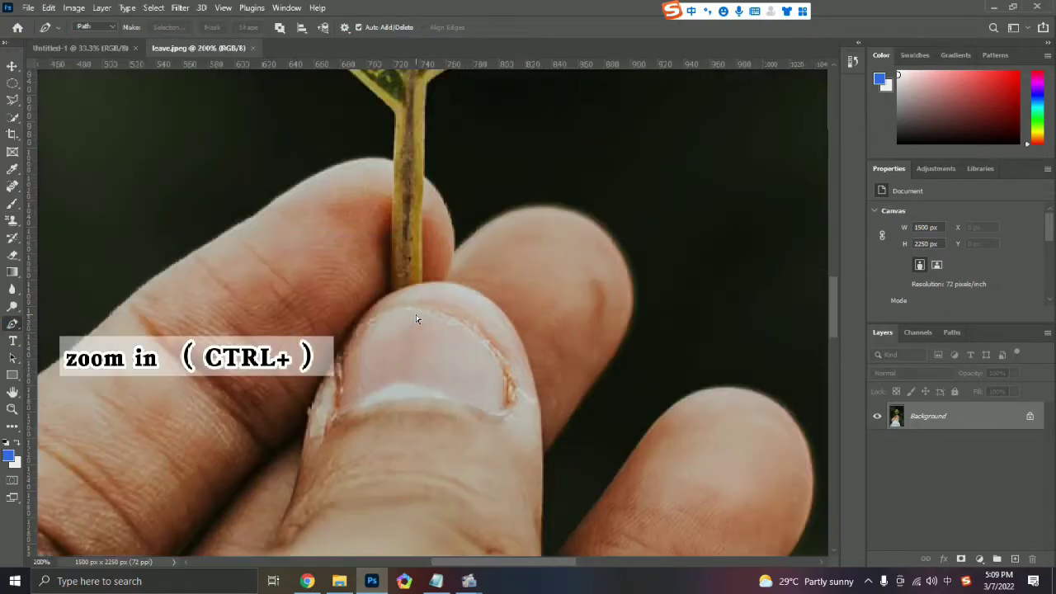
scroll(417, 313, up, 1)
scroll(406, 304, up, 2)
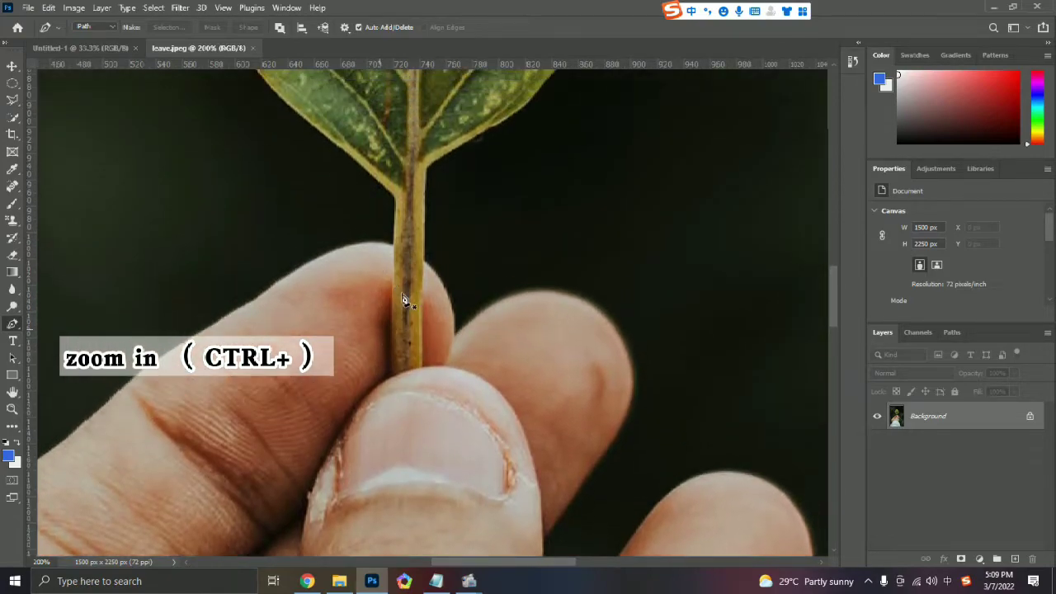
Start the pen path at the stem base and trace onto the leaf's lower left edge
click(396, 376)
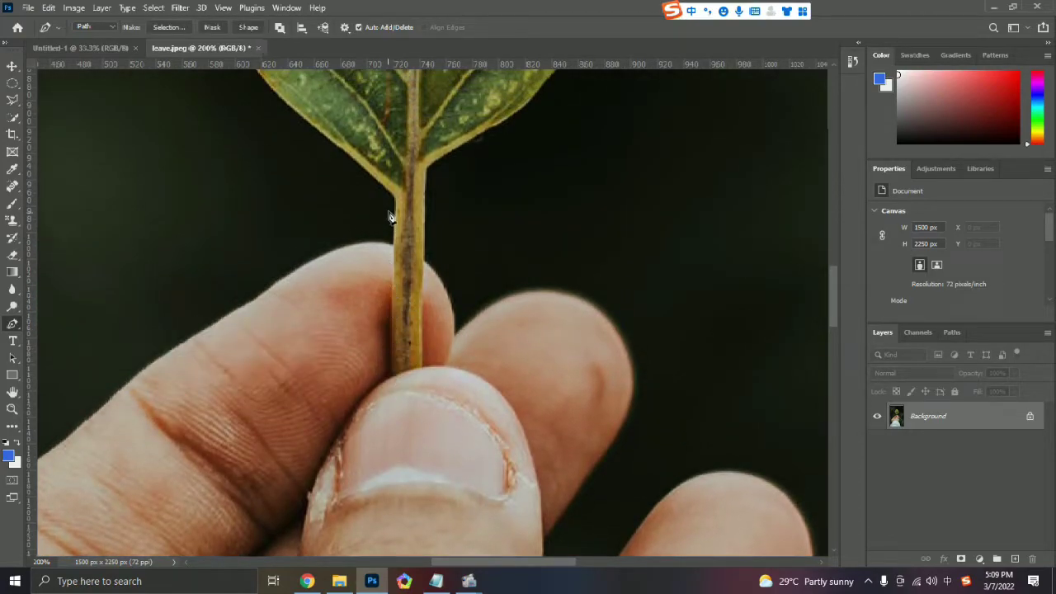
click(396, 204)
scroll(330, 214, up, 3)
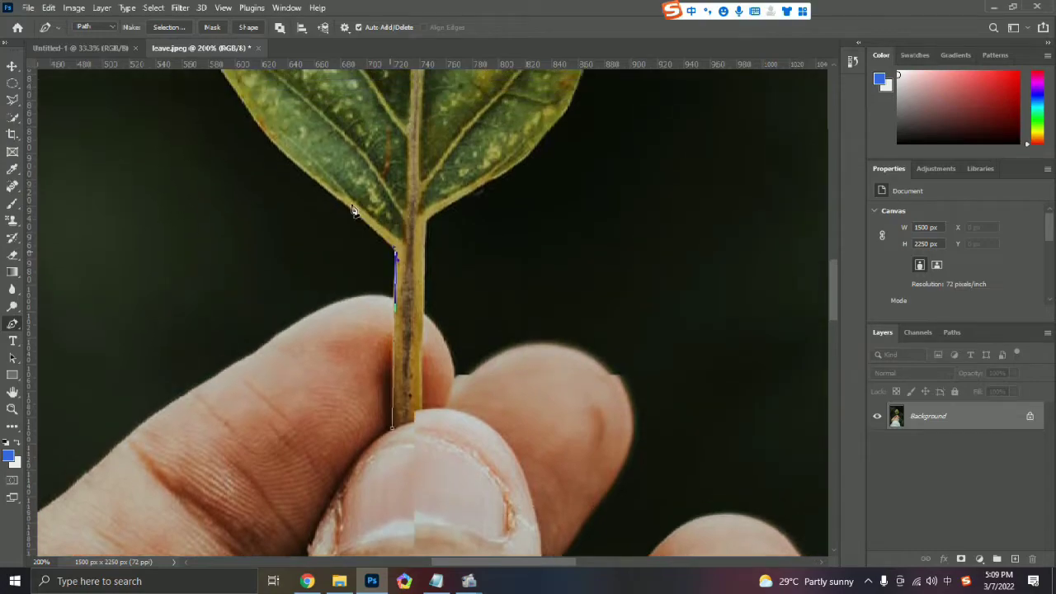
click(312, 216)
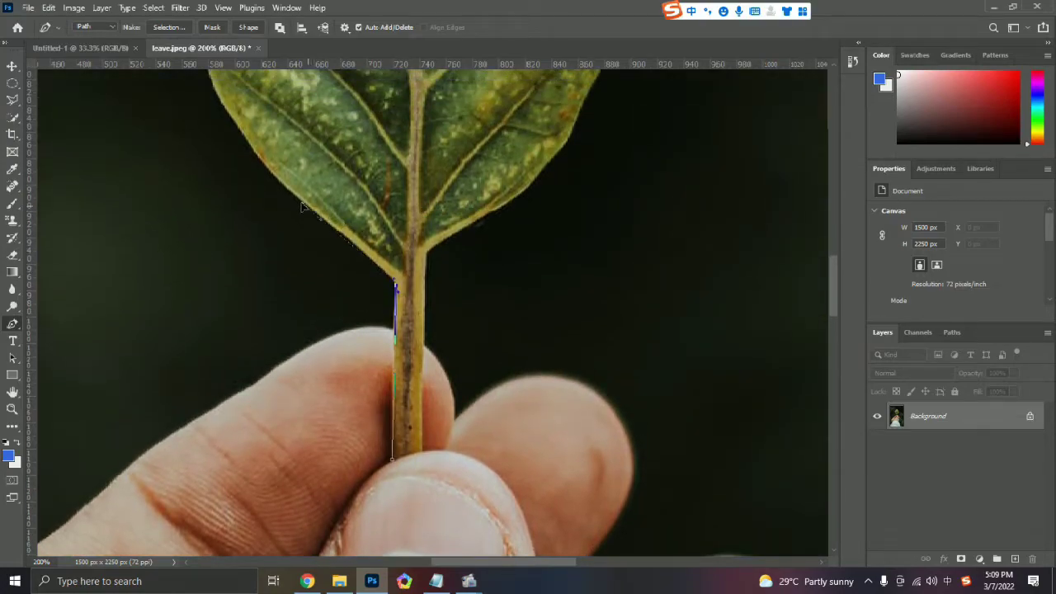
scroll(280, 206, up, 2)
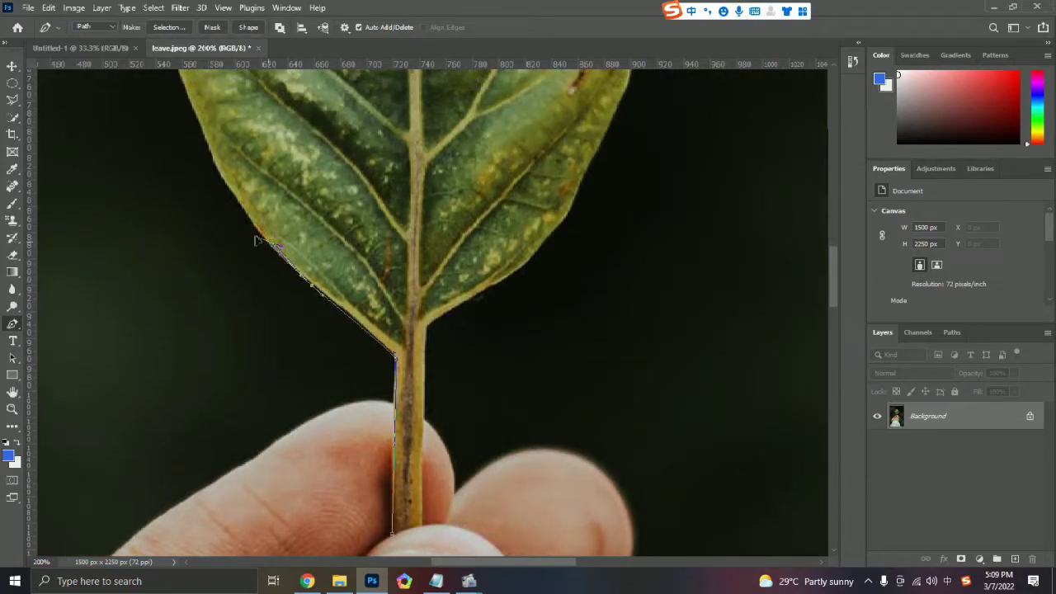
click(245, 212)
scroll(235, 223, up, 2)
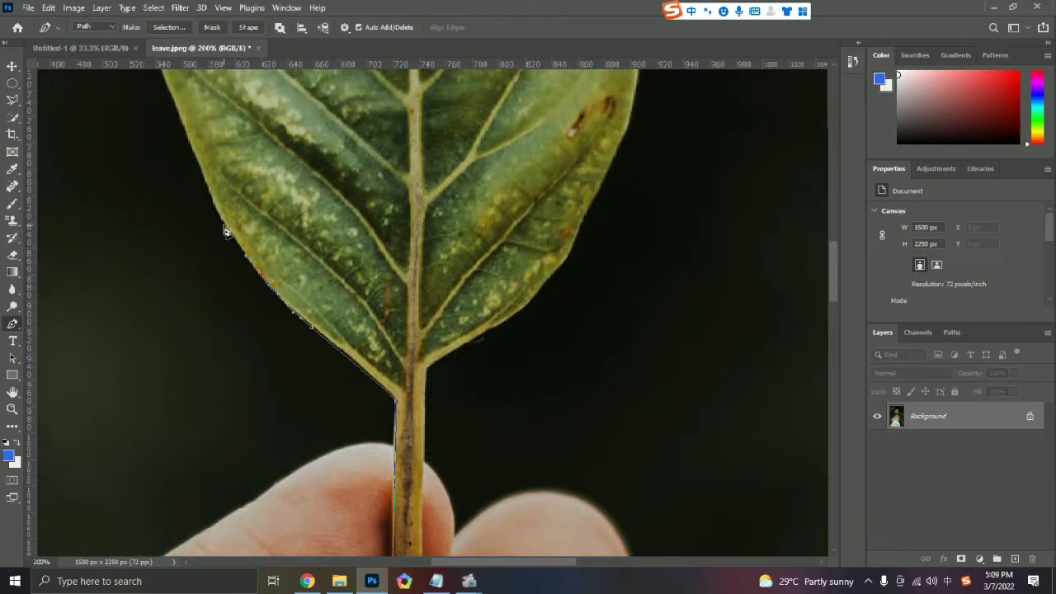
click(224, 231)
scroll(219, 227, up, 2)
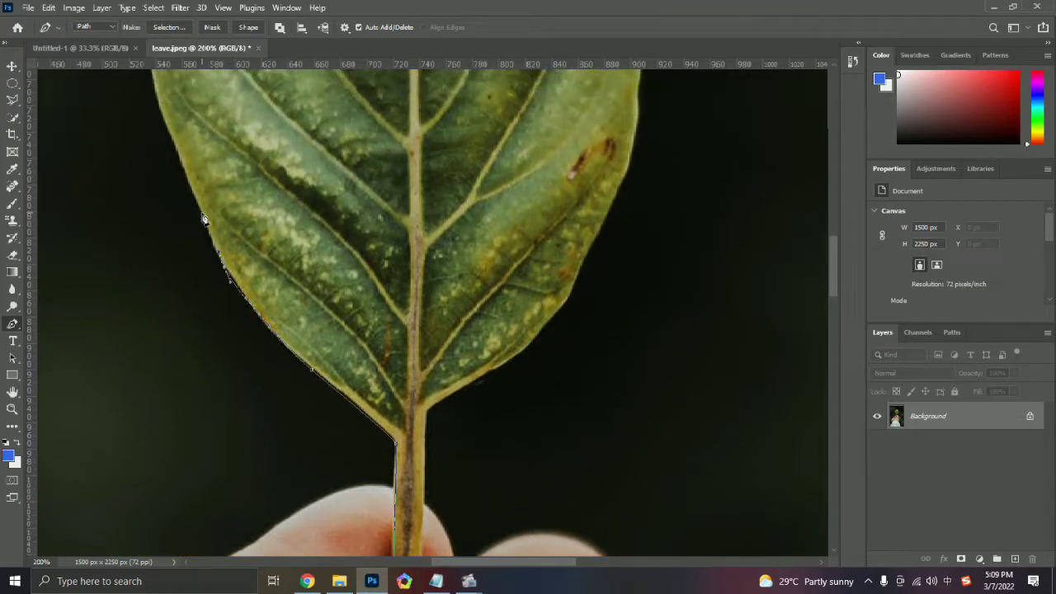
click(192, 190)
scroll(186, 193, up, 2)
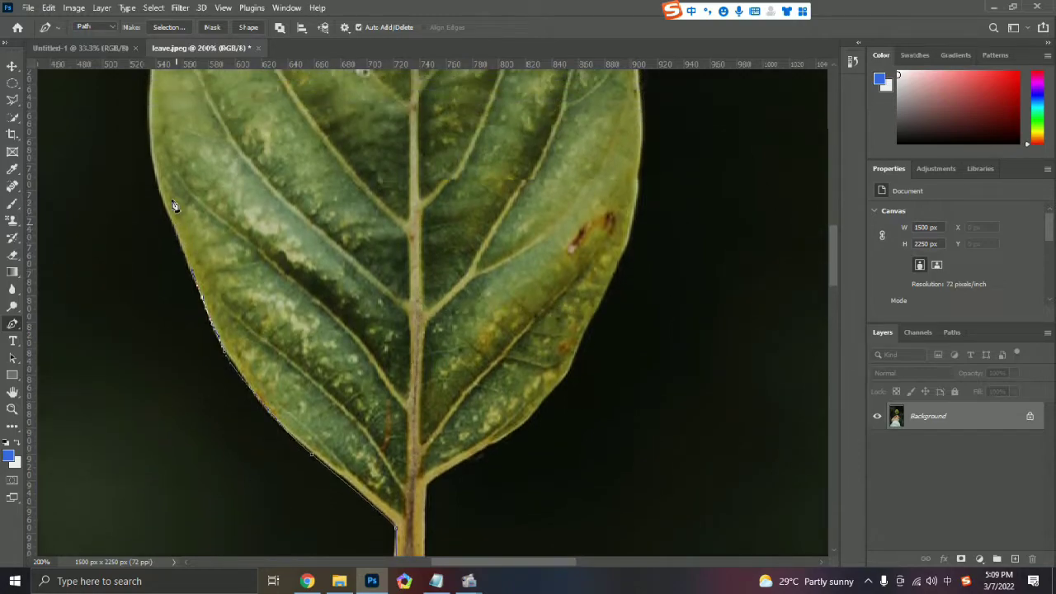
scroll(169, 215, up, 2)
click(155, 234)
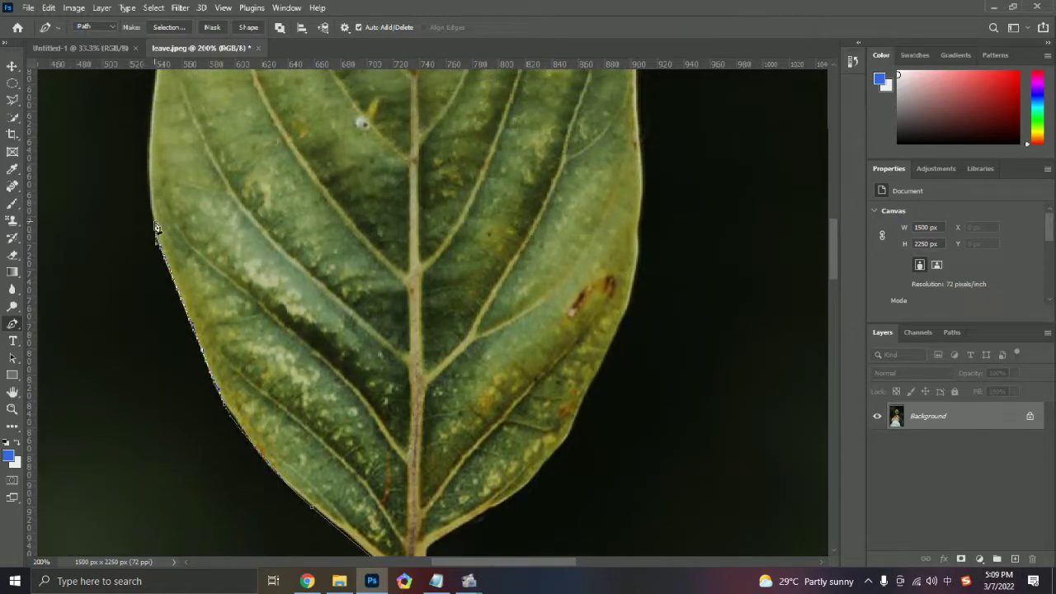
scroll(154, 231, up, 2)
Continue pen anchors up the leaf's upper left edge toward the pointed tip
click(152, 227)
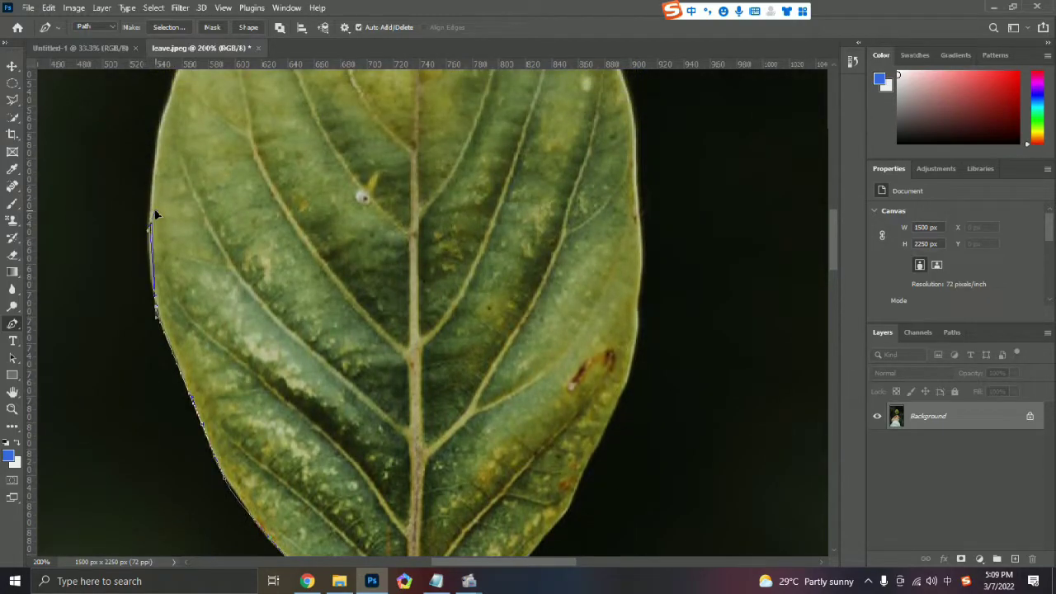
scroll(156, 215, up, 1)
click(162, 190)
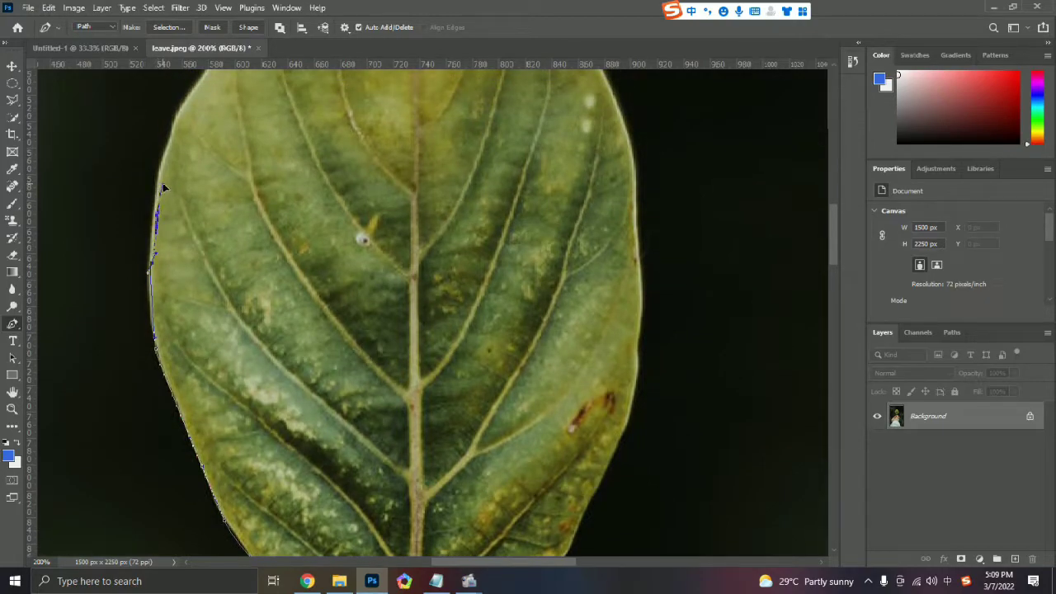
scroll(177, 206, up, 2)
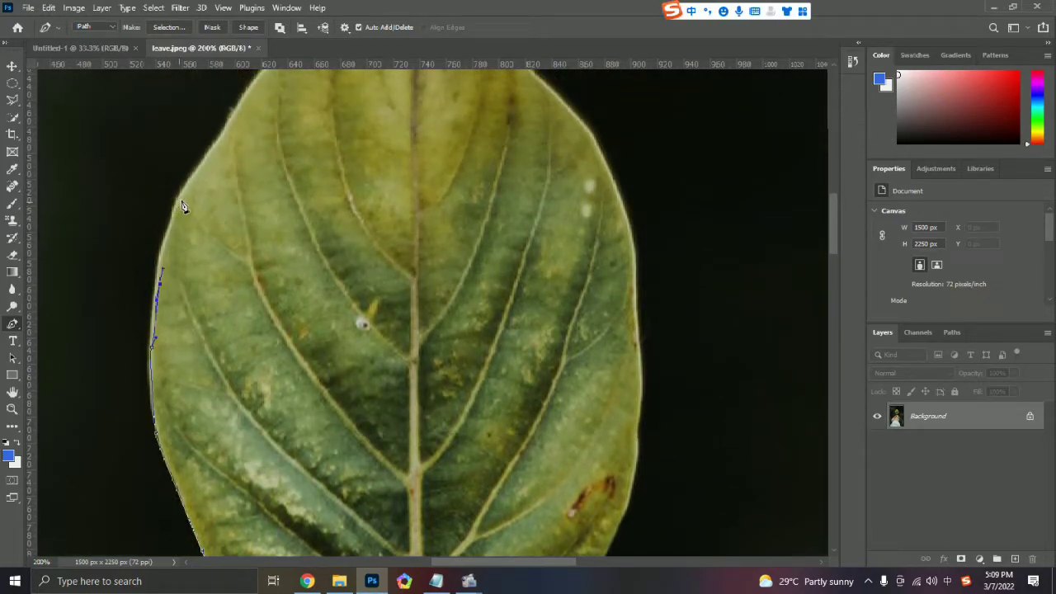
click(180, 204)
scroll(181, 202, up, 1)
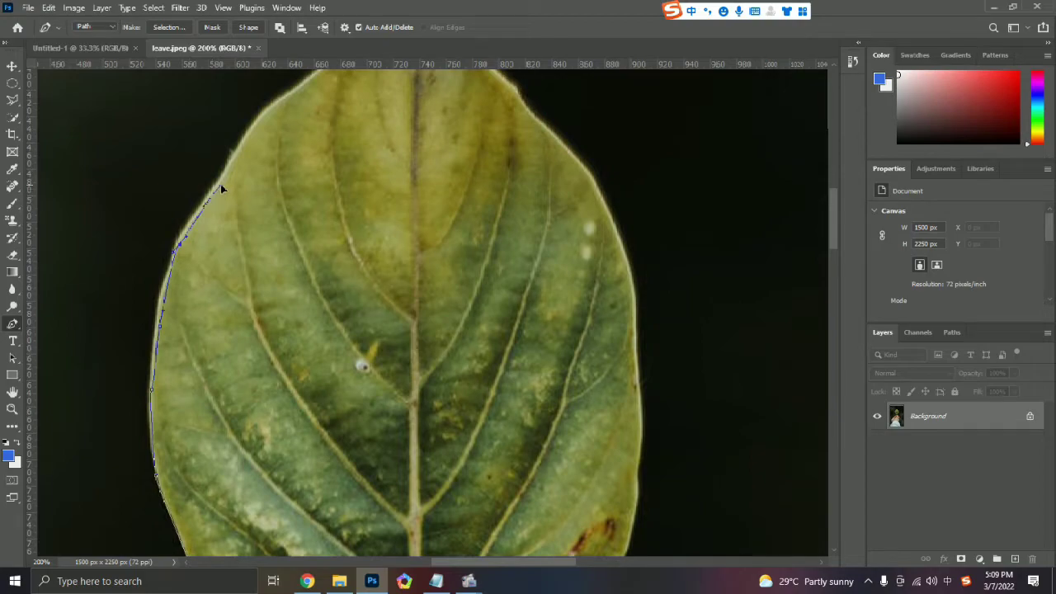
click(221, 189)
scroll(231, 189, up, 1)
click(249, 189)
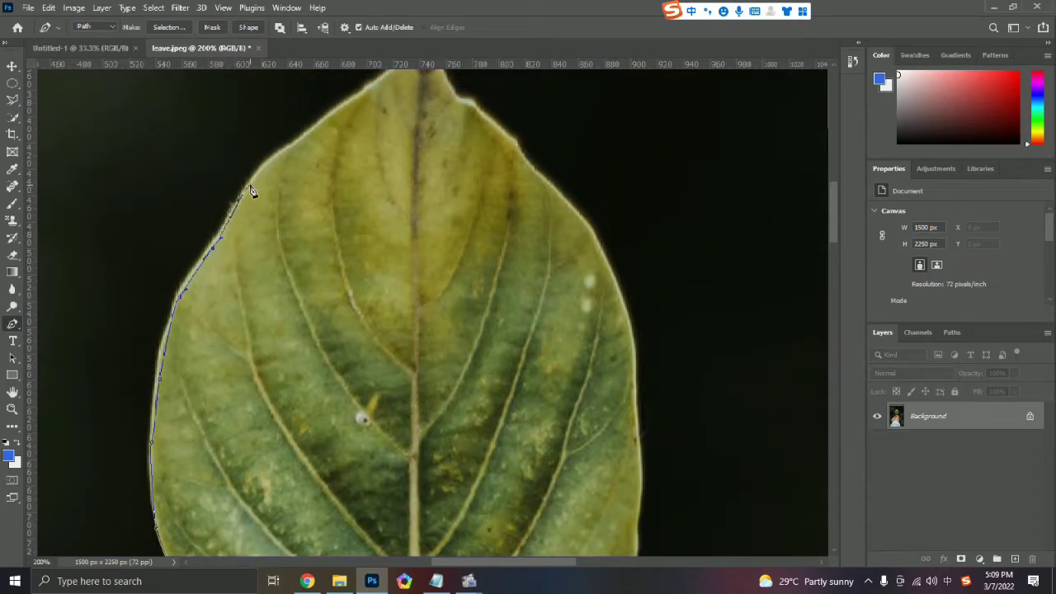
click(291, 156)
scroll(314, 158, up, 1)
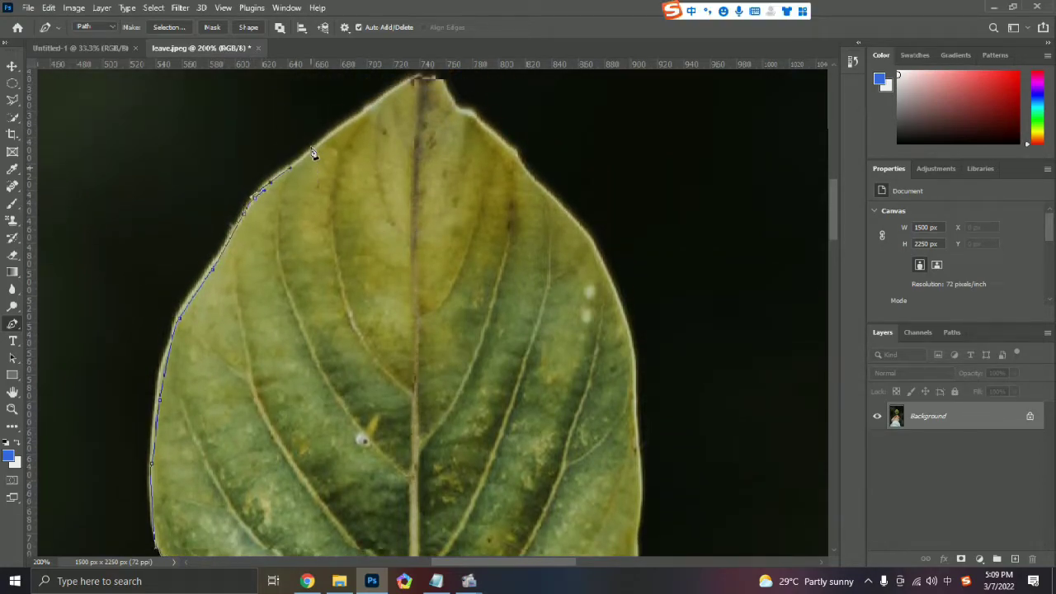
click(328, 190)
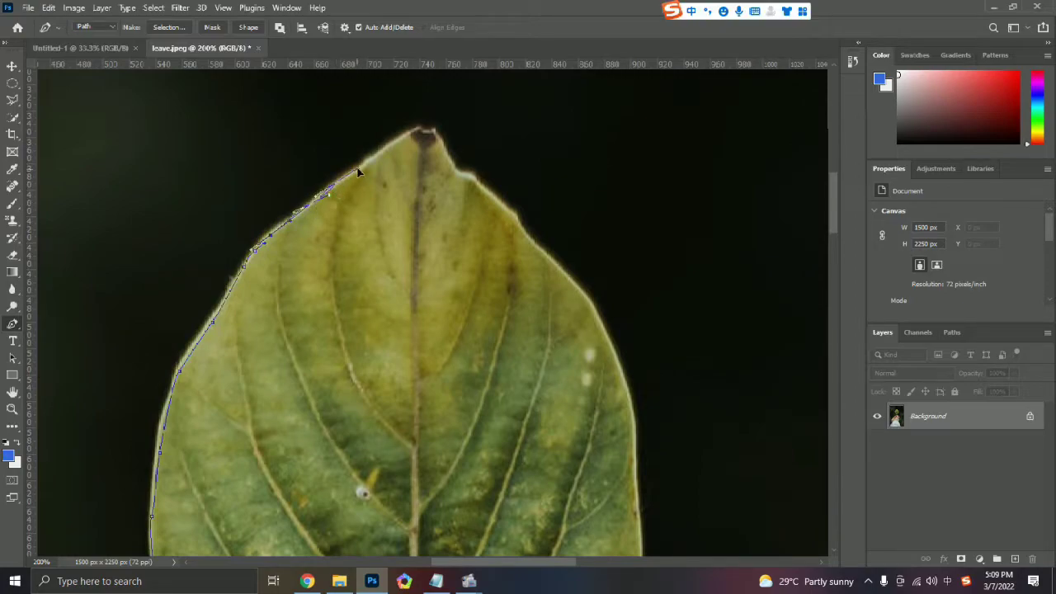
click(390, 148)
Carry the pen path around the leaf tip and partway down the right edge
click(402, 132)
click(425, 128)
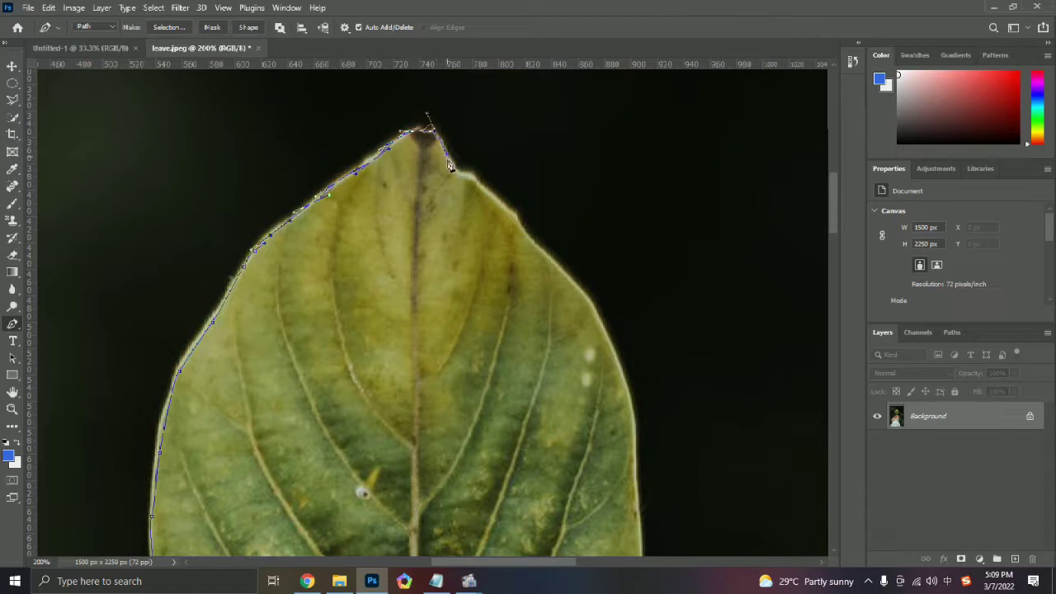
click(454, 172)
click(471, 175)
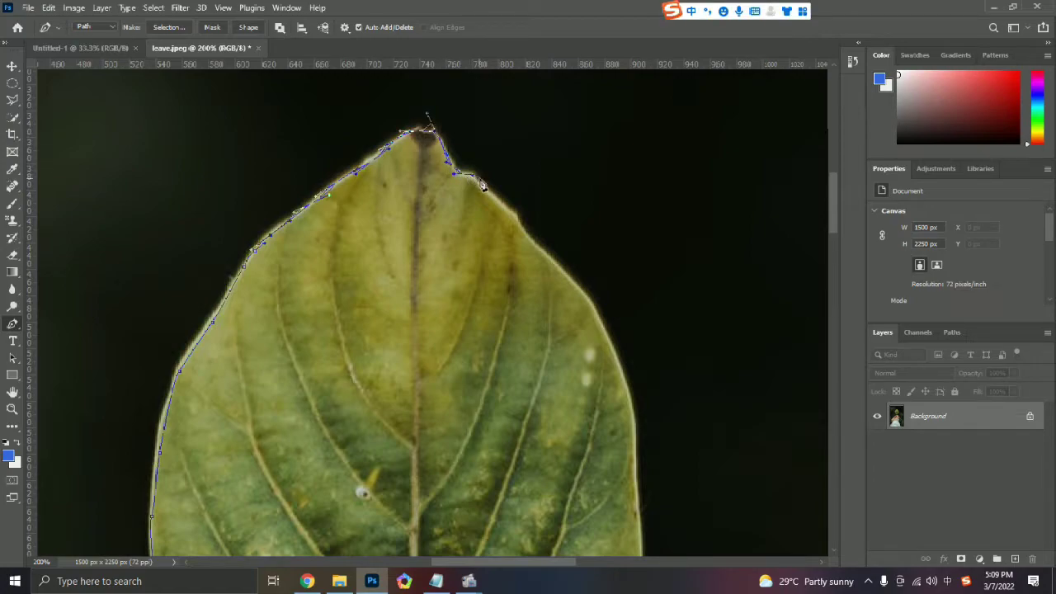
click(522, 230)
scroll(567, 263, down, 1)
click(576, 236)
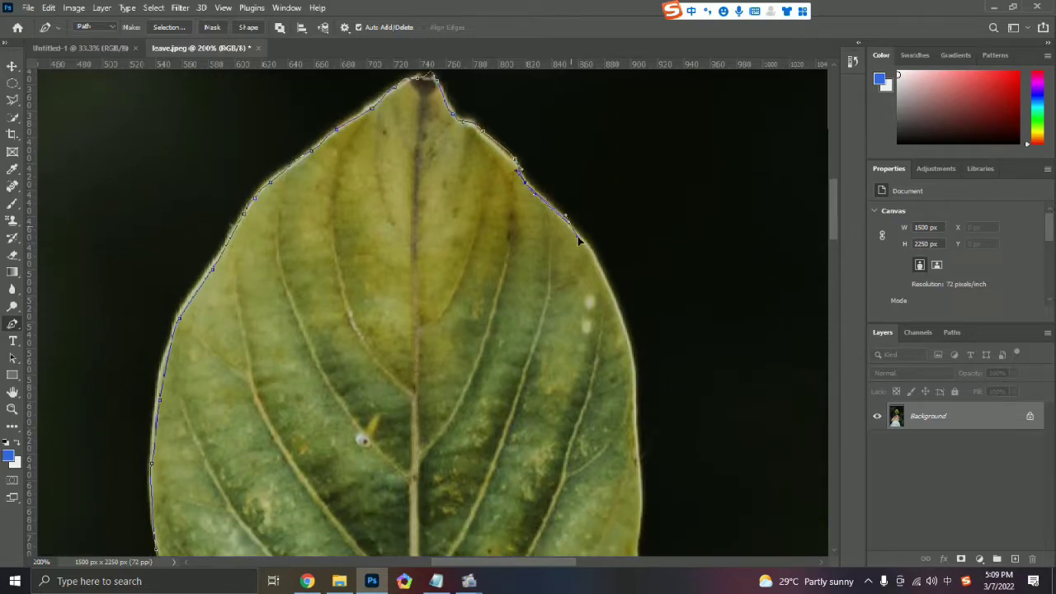
scroll(591, 249, down, 1)
scroll(592, 249, down, 1)
click(596, 214)
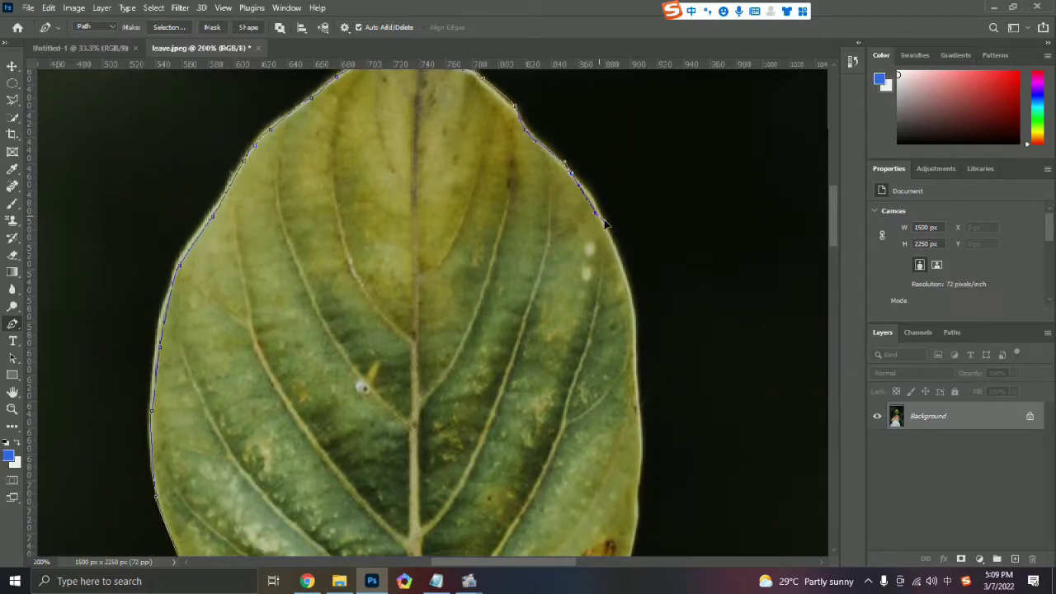
click(620, 271)
Finish the outline down the lower right edge and stem side back to the base
scroll(623, 277, down, 1)
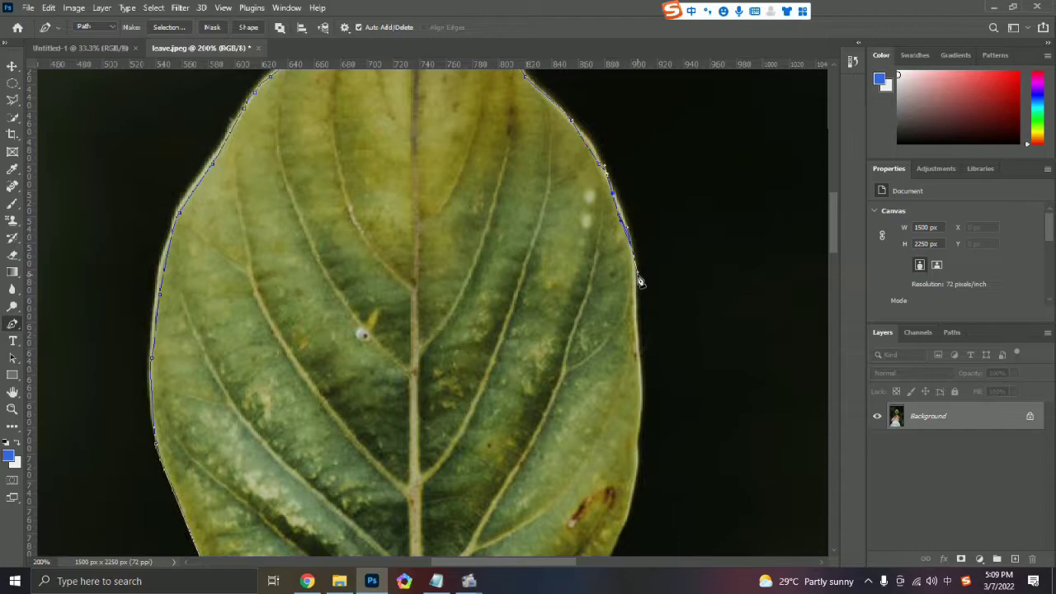
scroll(640, 282, down, 1)
scroll(637, 263, down, 1)
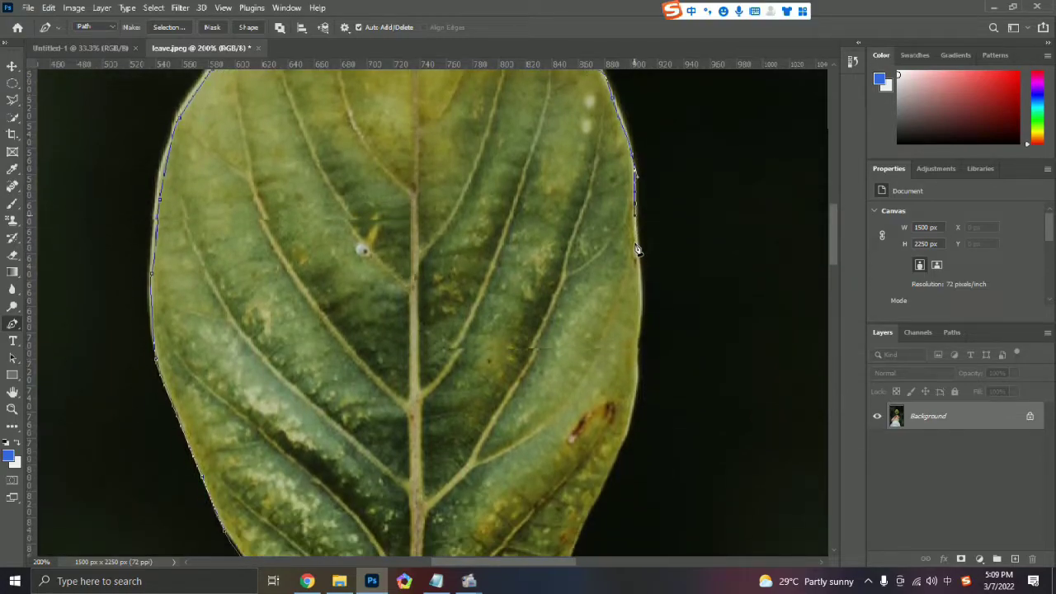
click(641, 248)
scroll(645, 254, down, 1)
scroll(643, 247, down, 1)
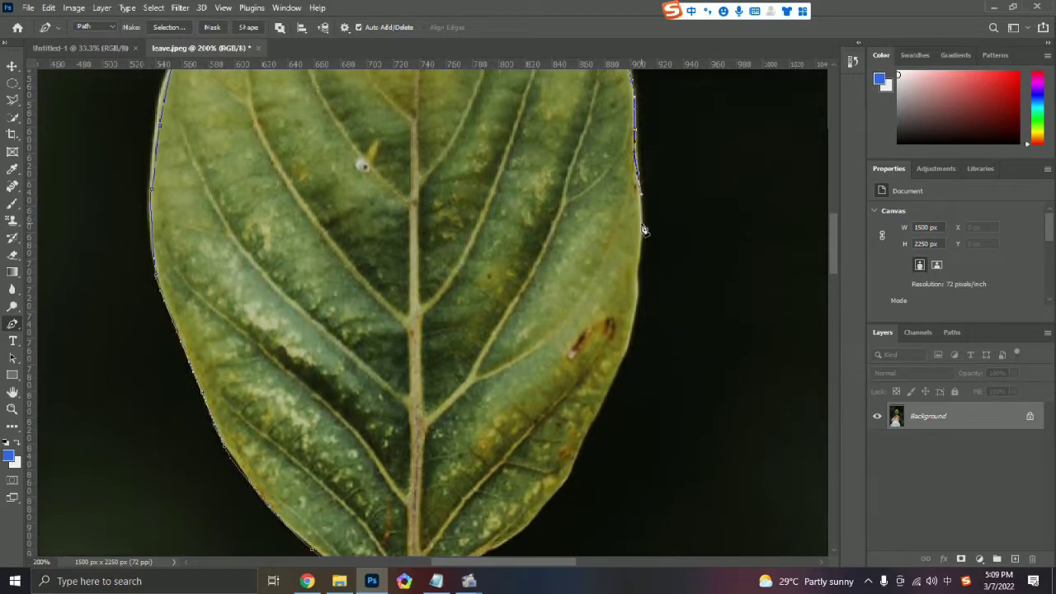
click(641, 239)
scroll(641, 248, down, 1)
click(642, 238)
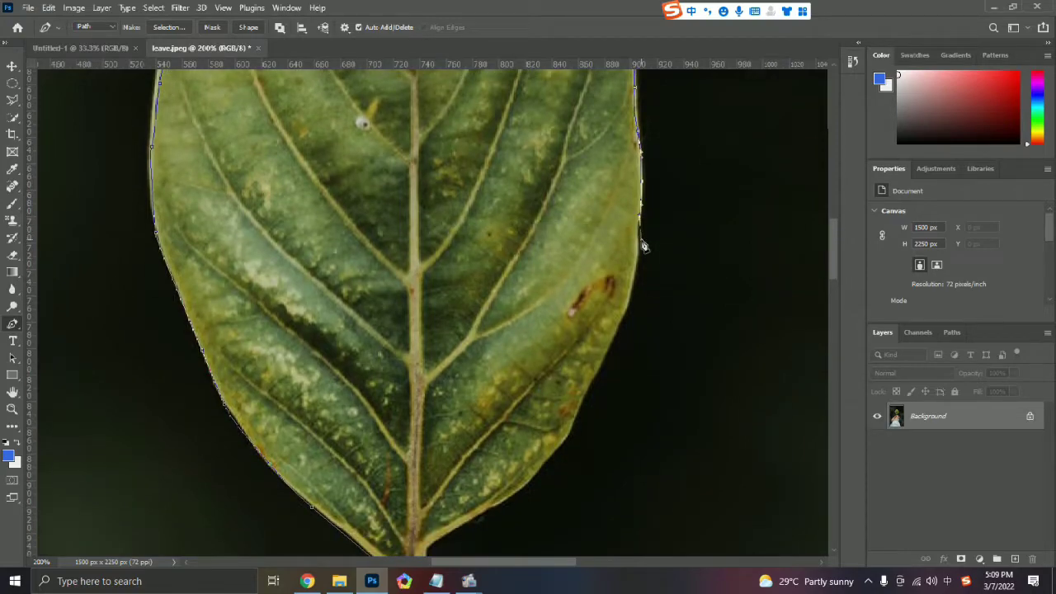
scroll(639, 242, down, 1)
scroll(619, 278, down, 1)
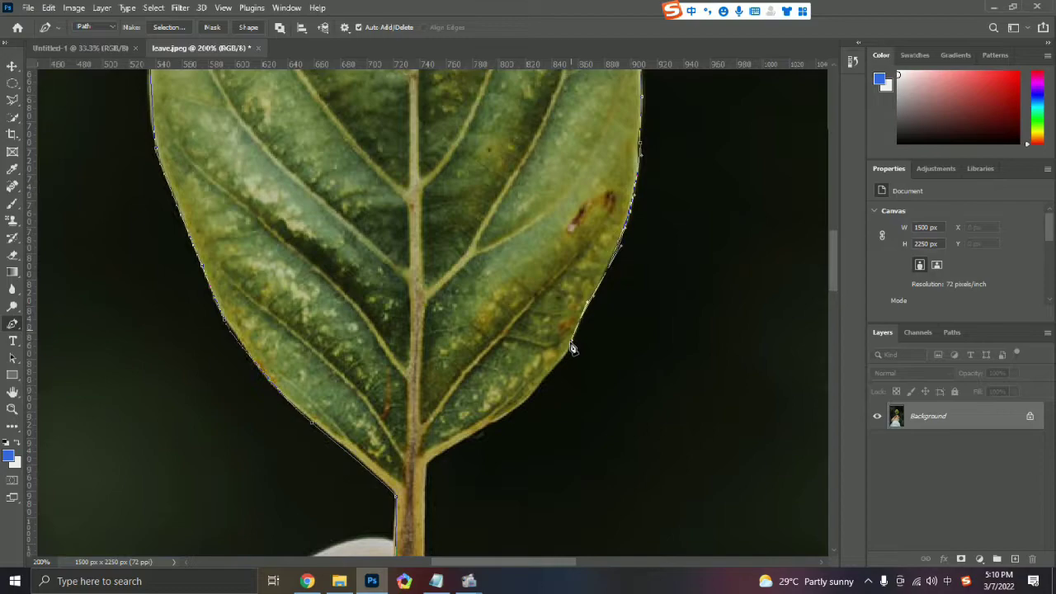
scroll(552, 351, down, 1)
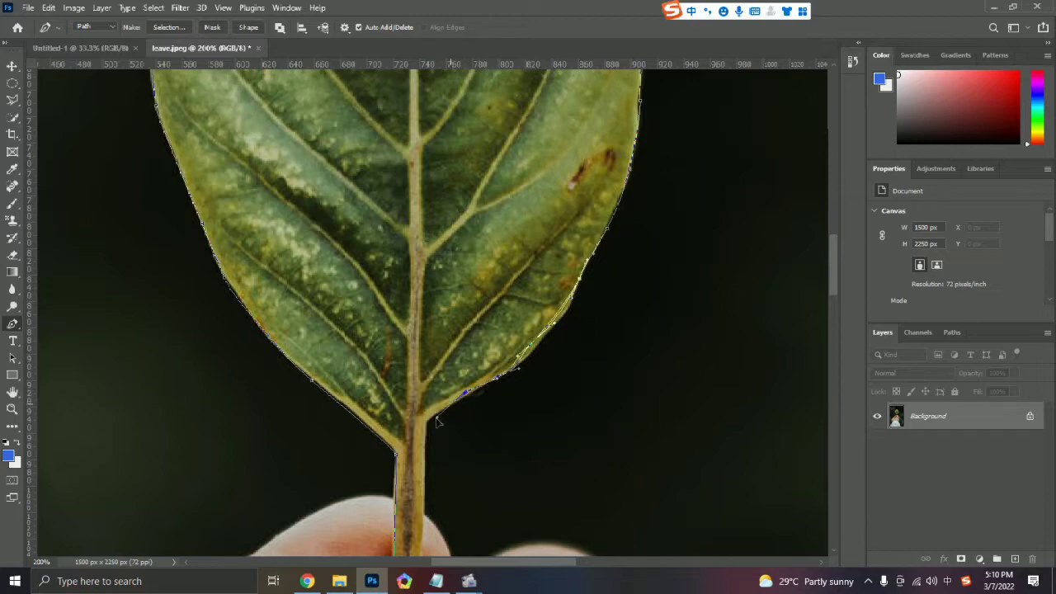
scroll(446, 397, down, 2)
scroll(446, 398, down, 2)
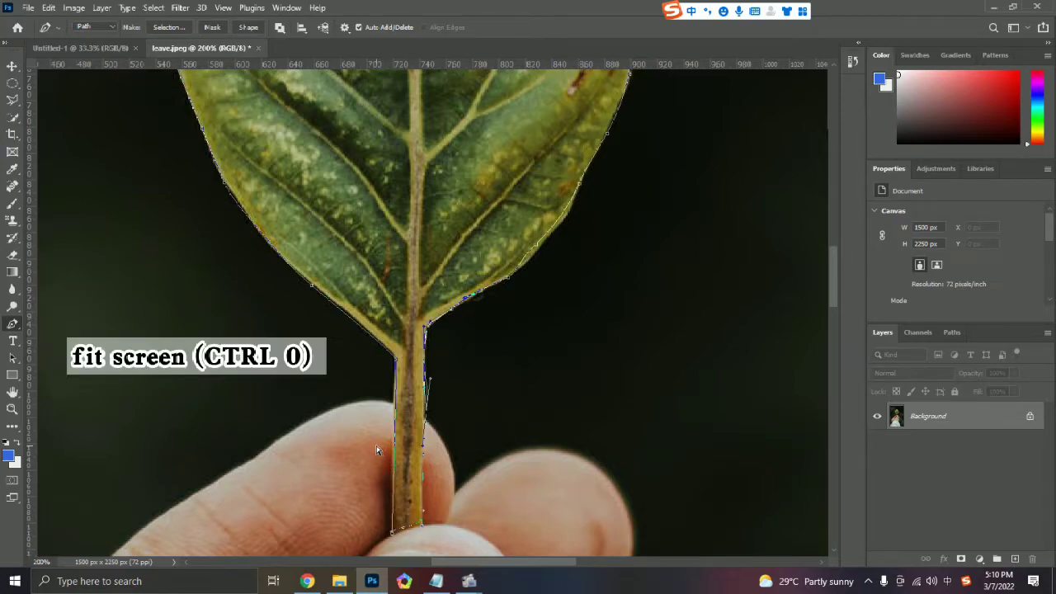
Make a 0-feather selection from the leaf path and copy the leaf onto Layer 1
key(ctrl+0)
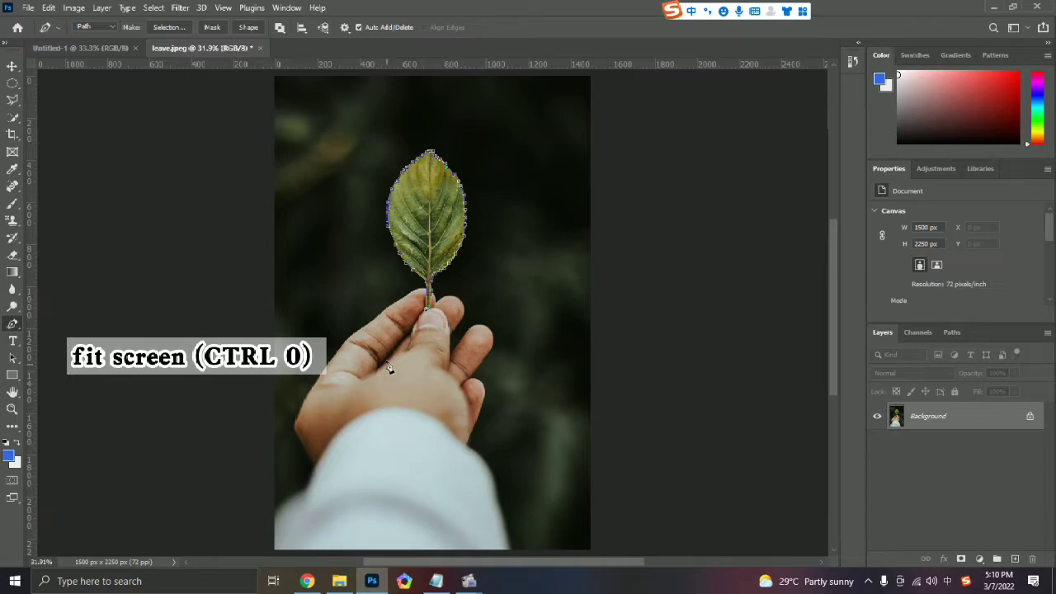
right_click(436, 237)
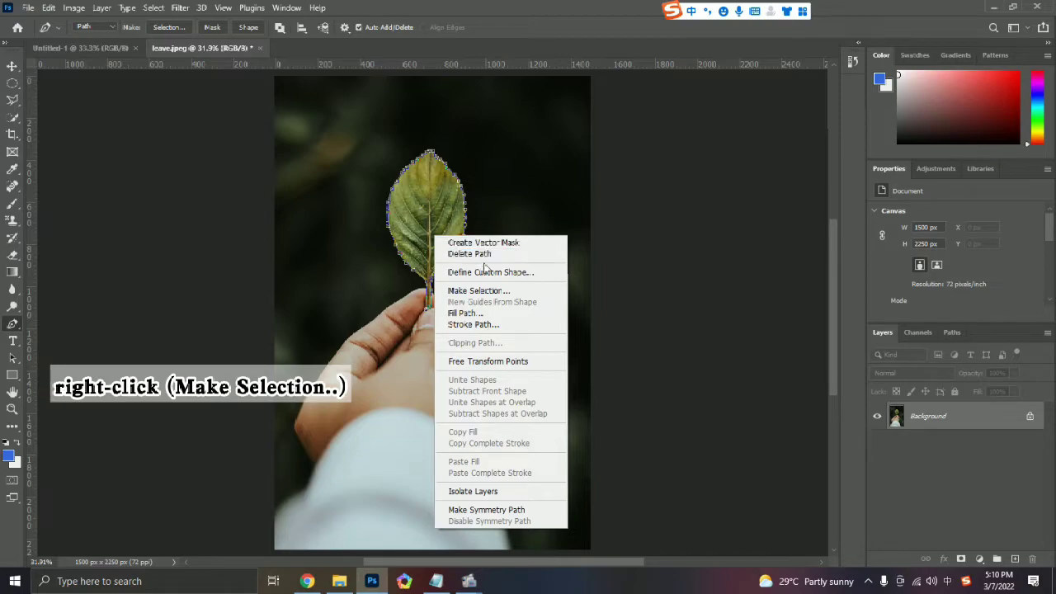
click(493, 290)
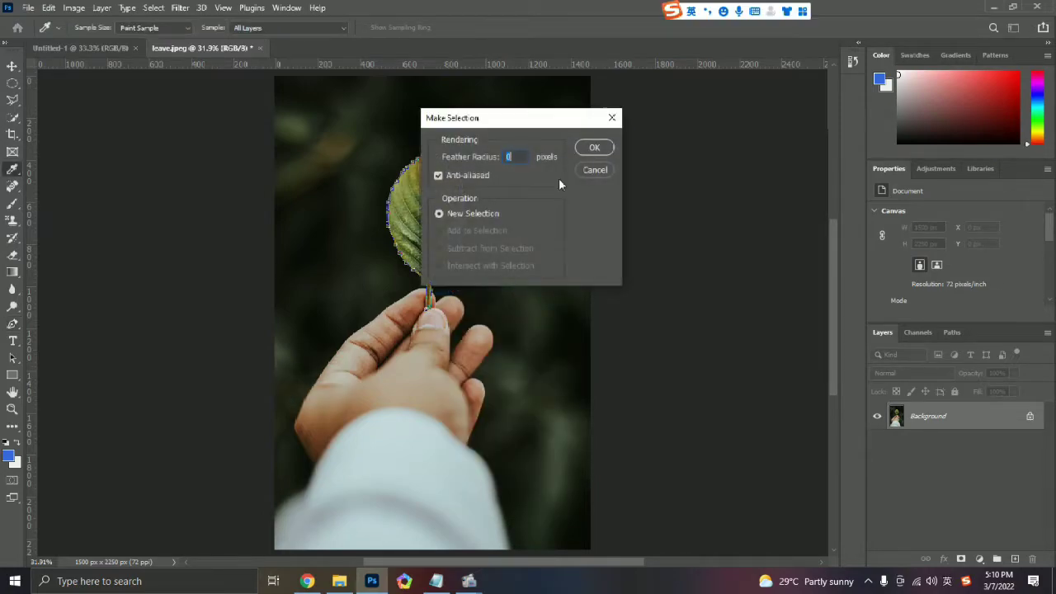
click(593, 149)
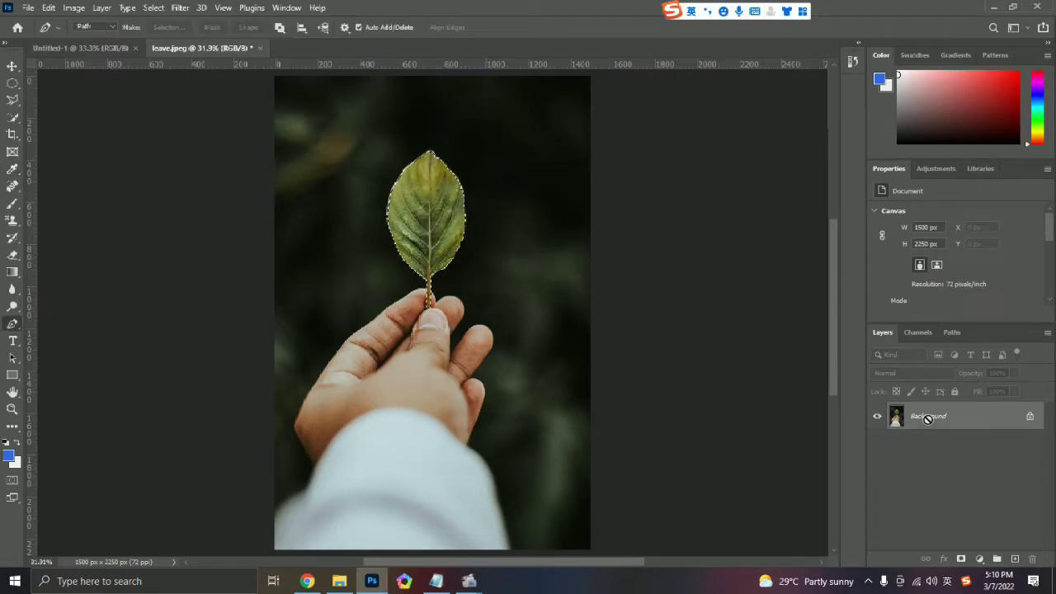
key(ctrl+j)
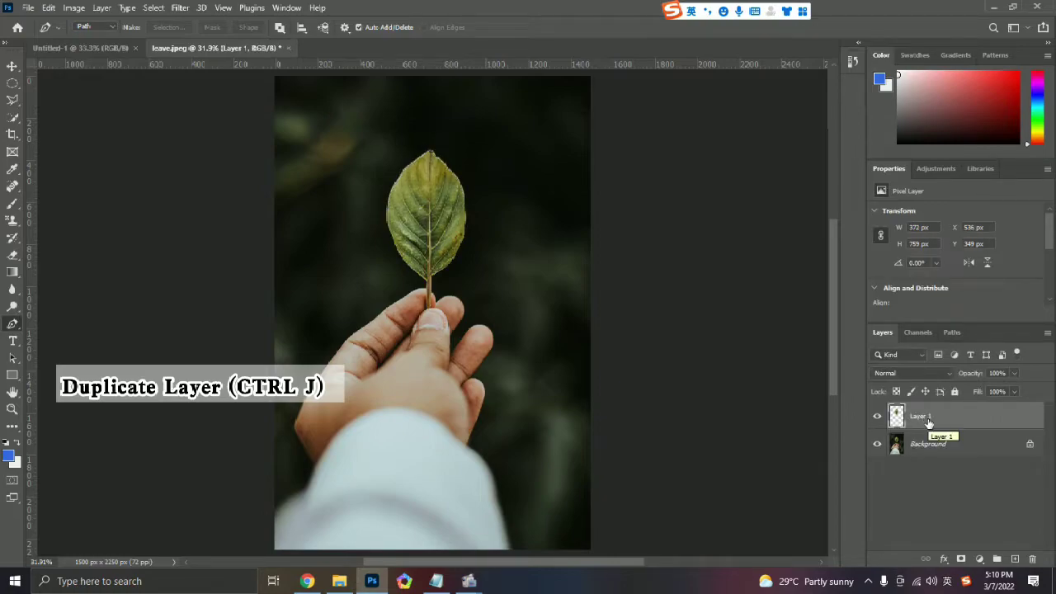
Hide the background to check the cut-out and convert Layer 1 to a Smart Object
click(878, 446)
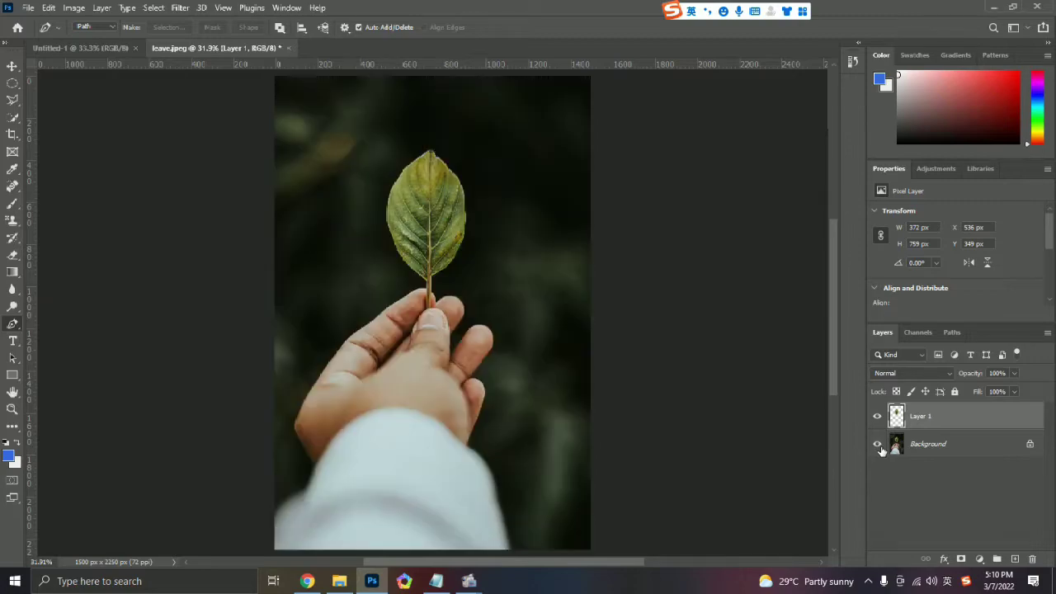
right_click(954, 418)
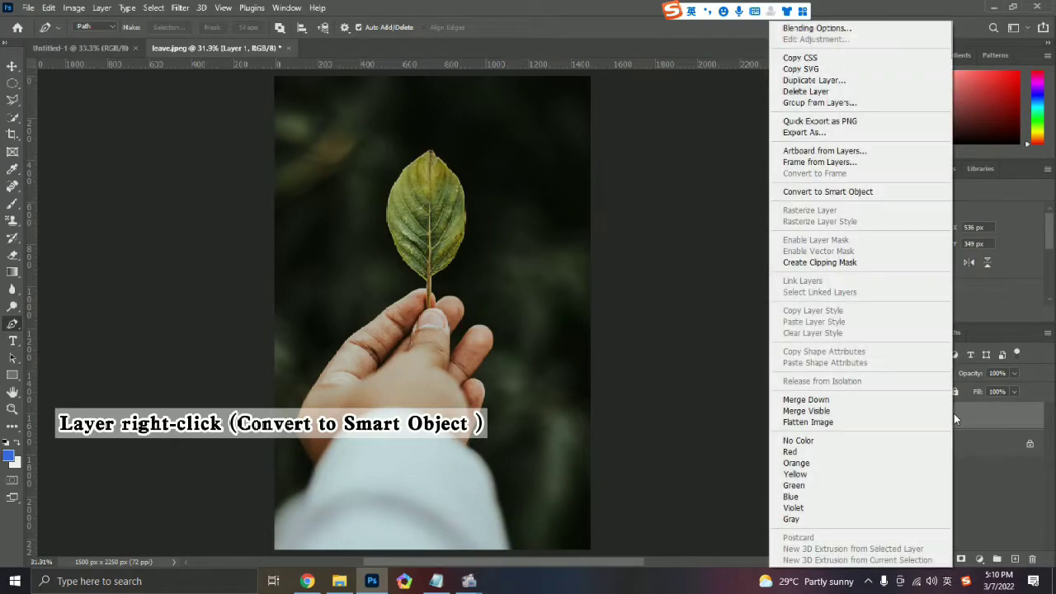
click(887, 198)
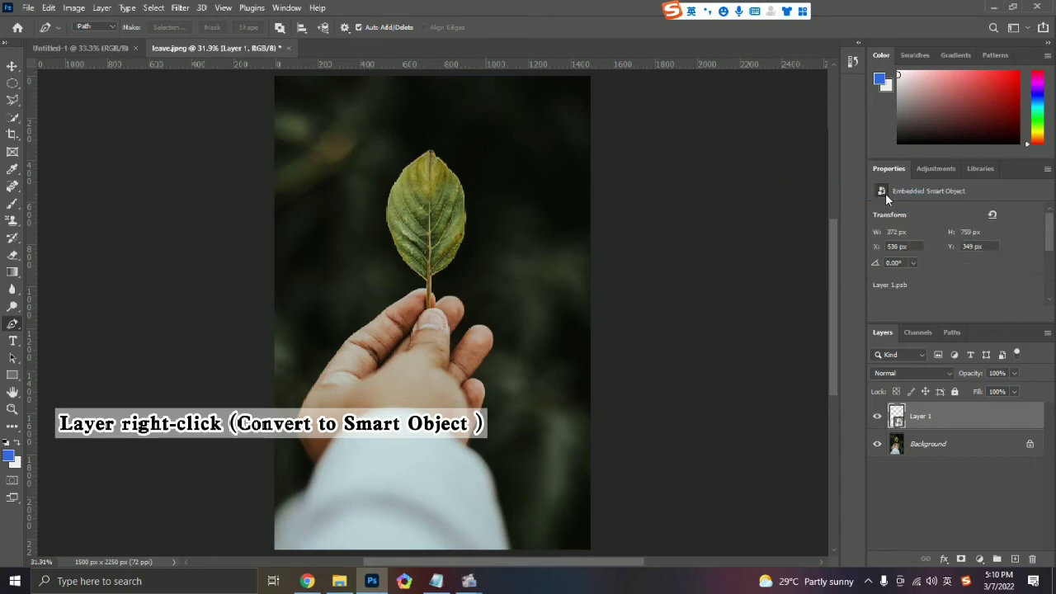
Place Layer 1 into a new group, Group 1
right_click(940, 421)
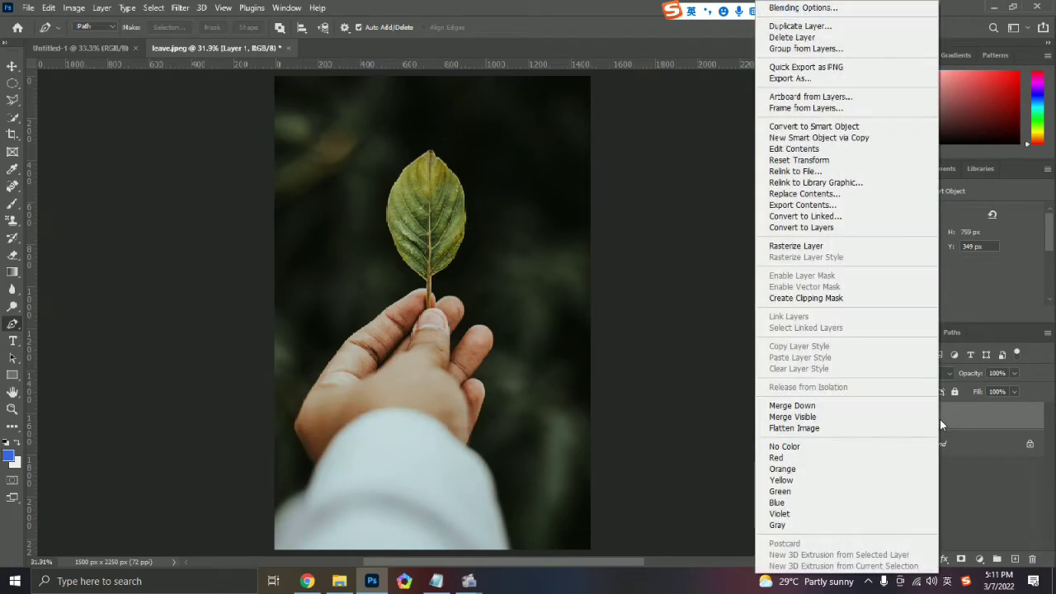
click(830, 49)
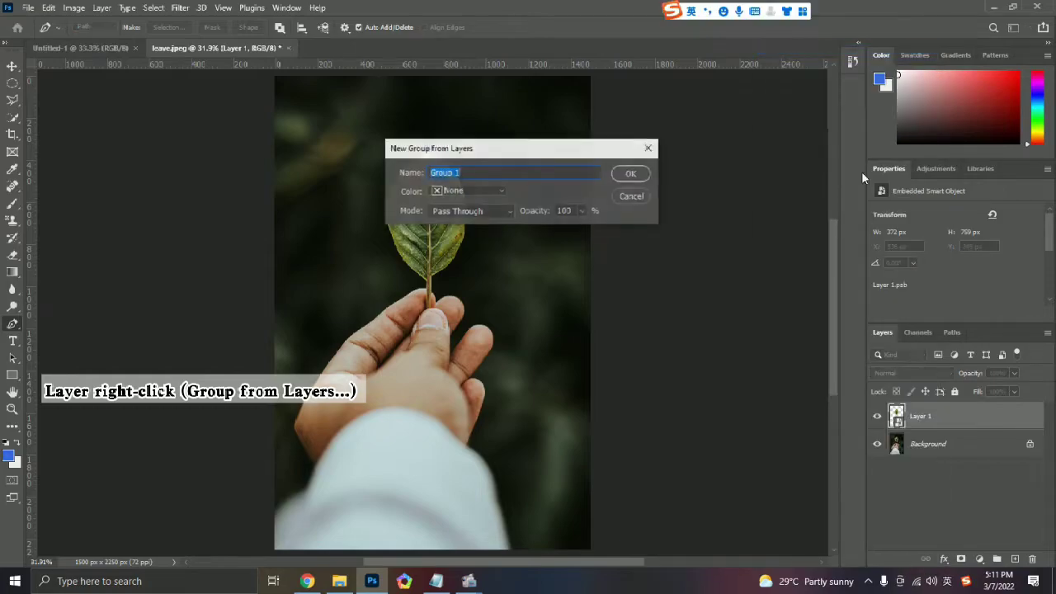
click(645, 175)
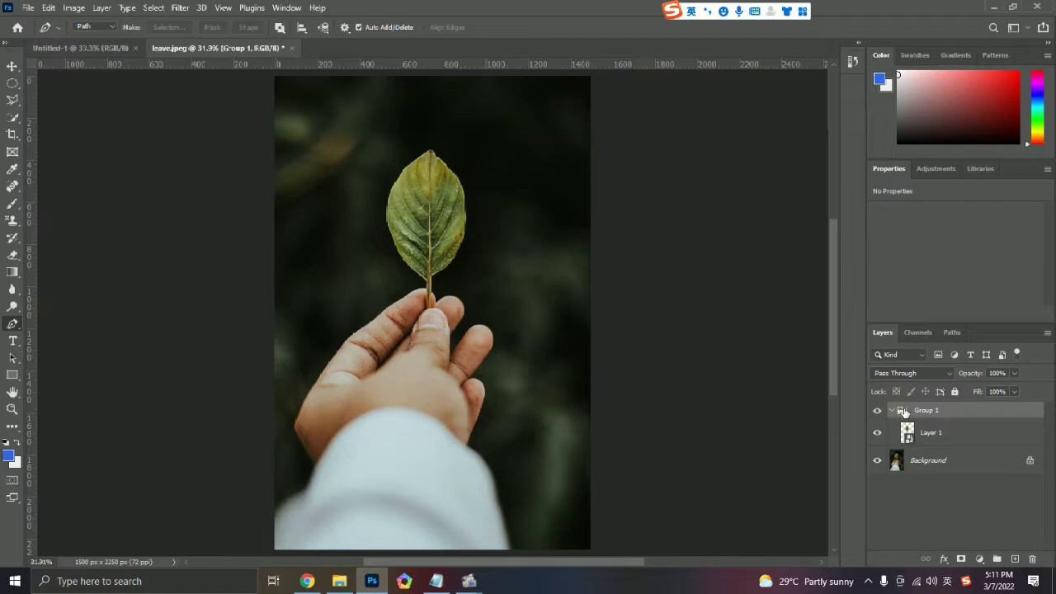
Duplicate Layer 1 and set the copy's blend mode to Screen
click(955, 432)
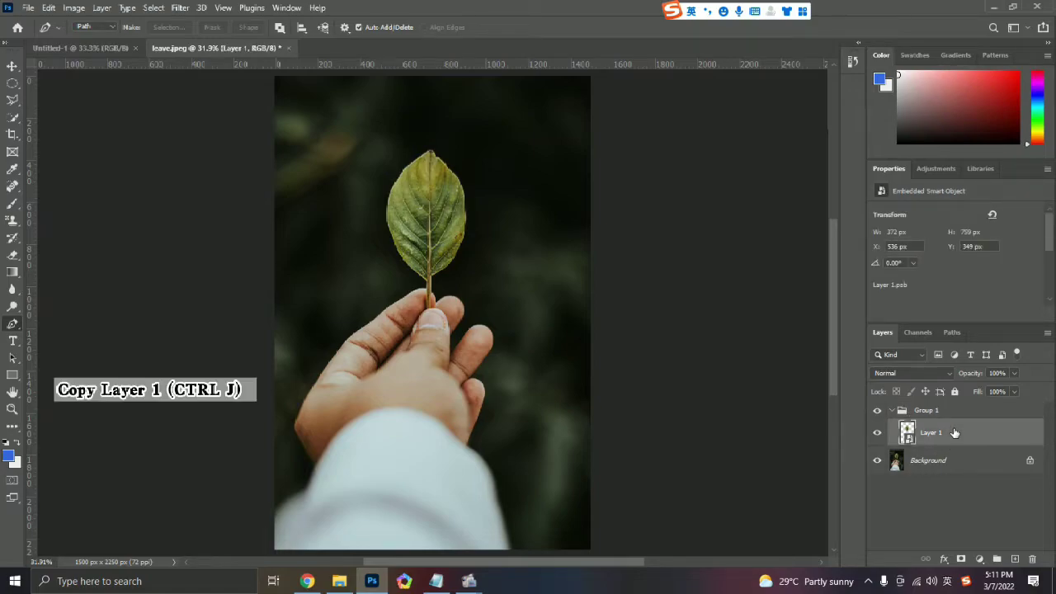
key(ctrl+j)
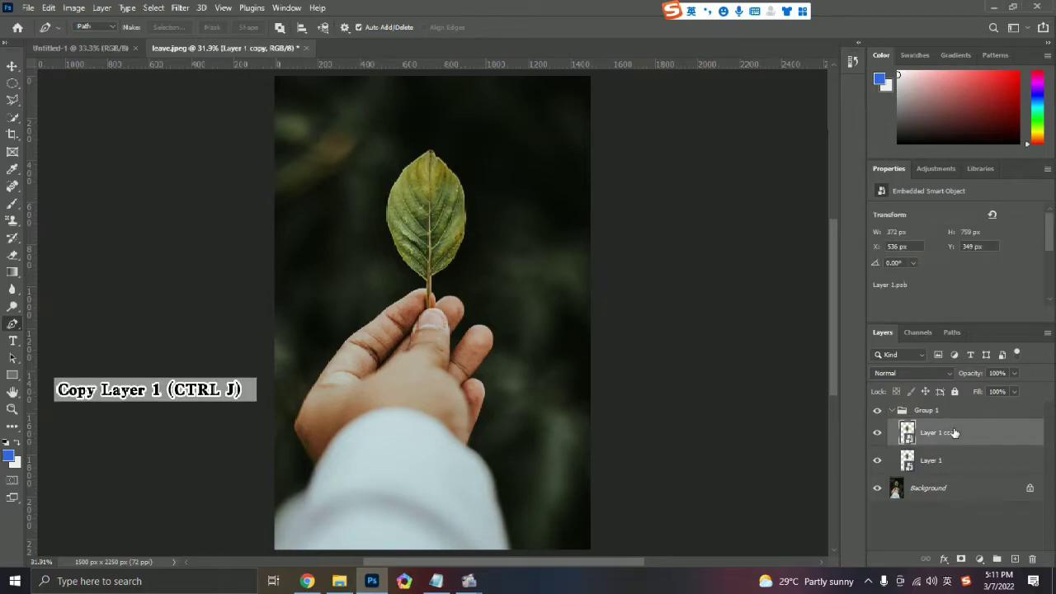
click(944, 372)
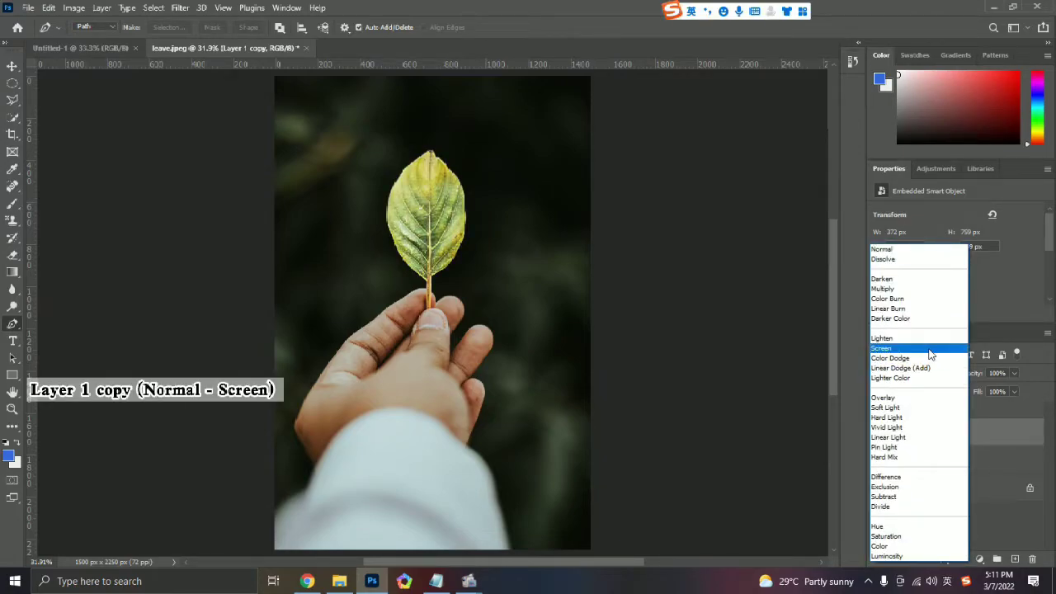
click(929, 349)
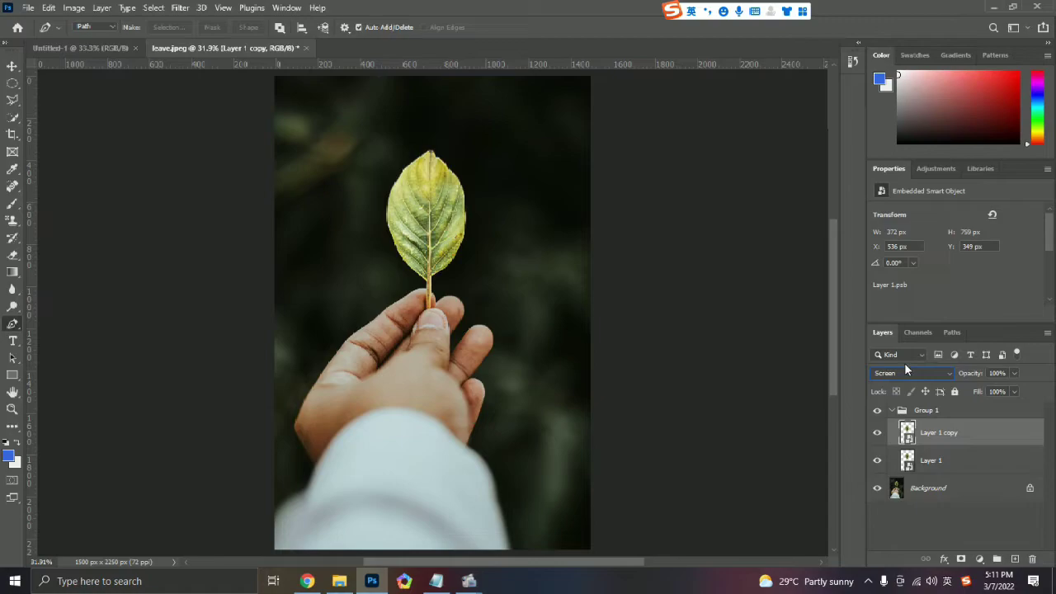
Apply a 15-pixel Gaussian Blur to Layer 1 copy
click(181, 10)
mouse_move(198, 176)
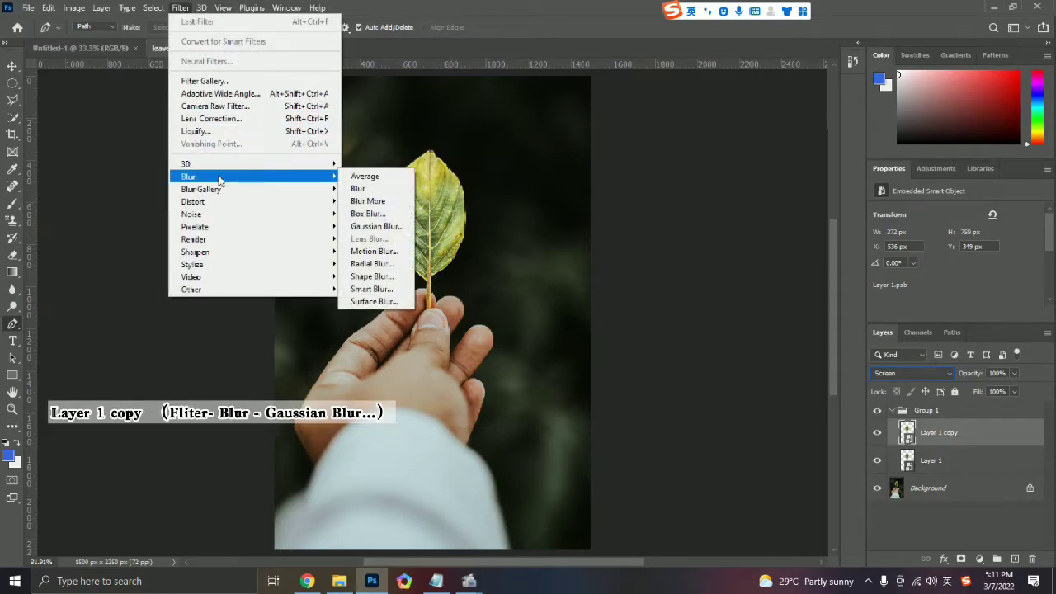
click(378, 227)
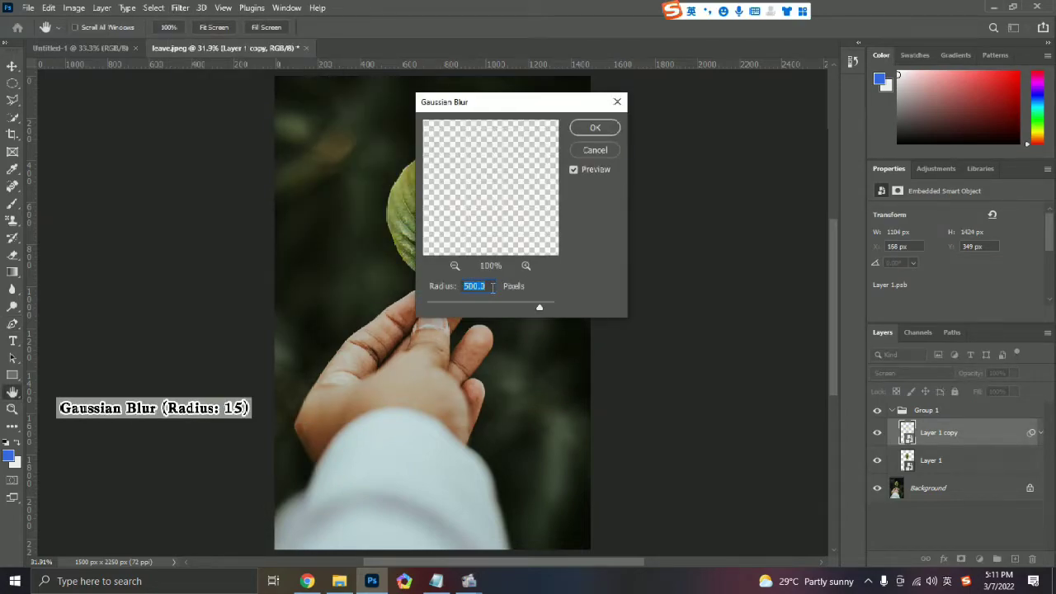
text(15)
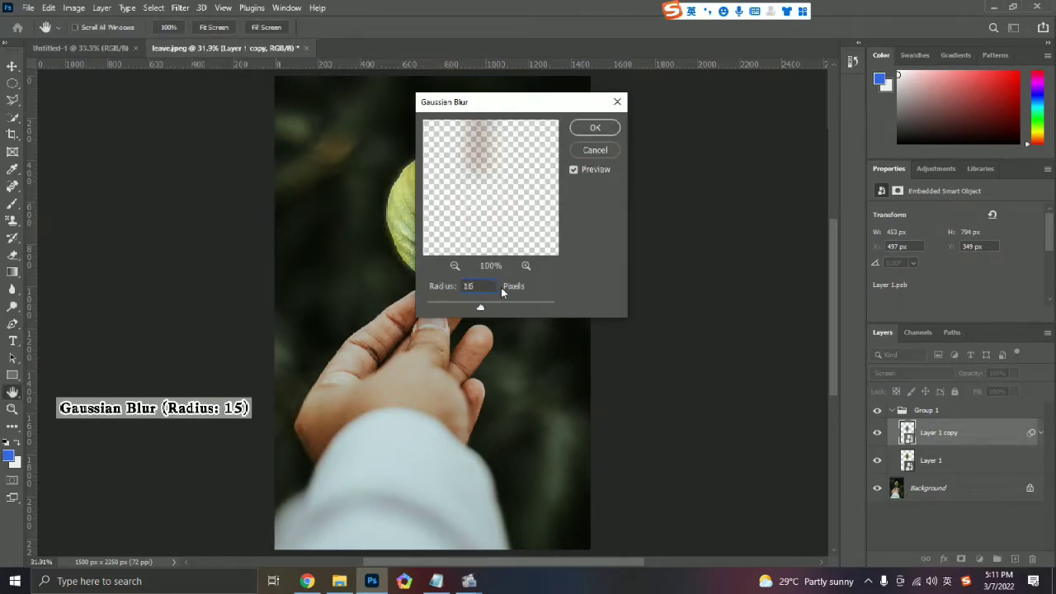
key(BackSpace)
text(5)
click(595, 128)
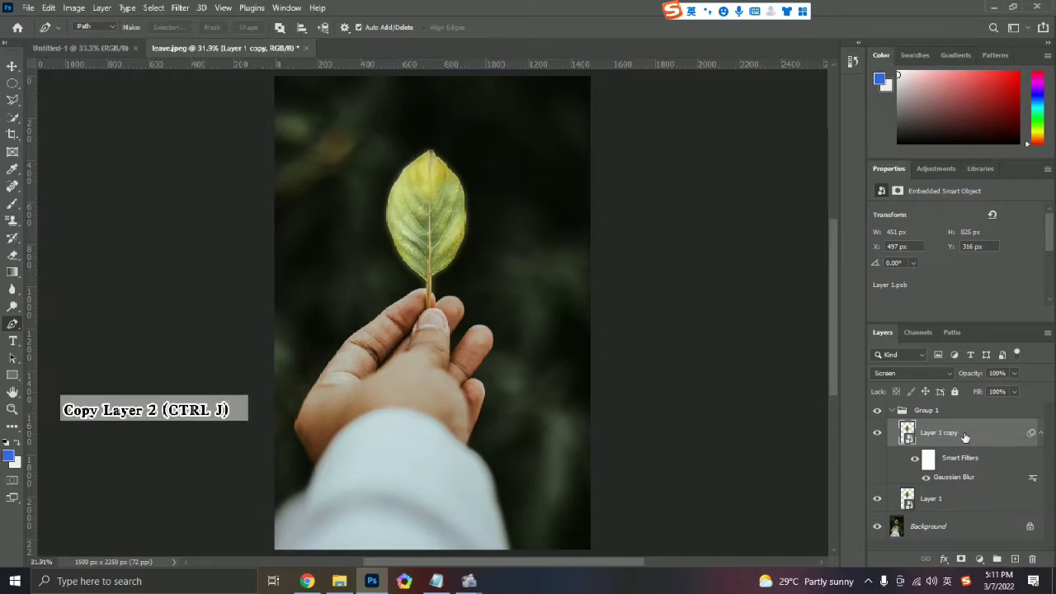
Duplicate the glow layer and change its Gaussian Blur radius to 150 pixels
key(ctrl+j)
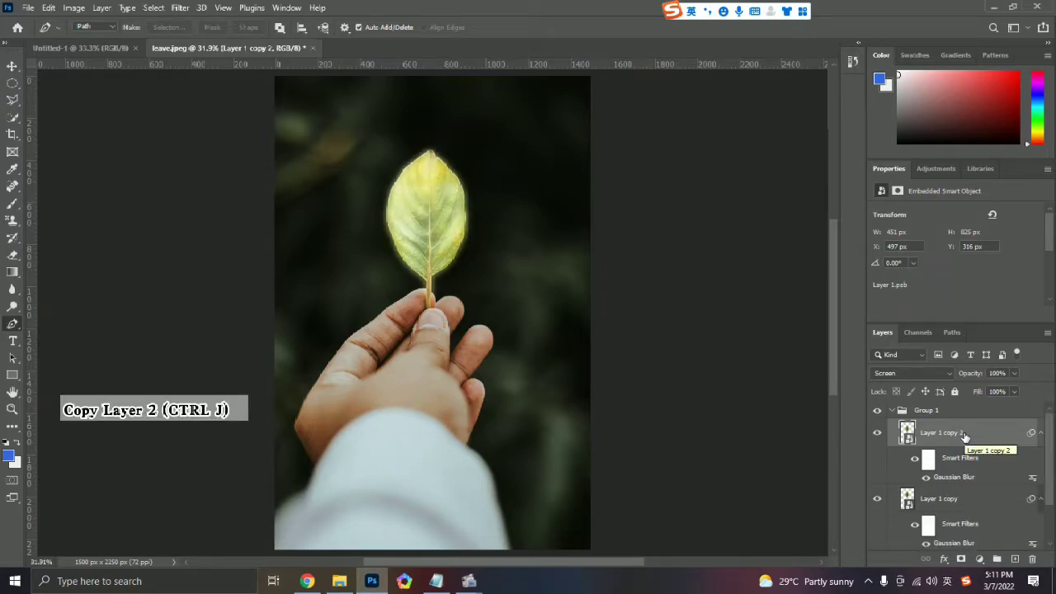
double_click(973, 477)
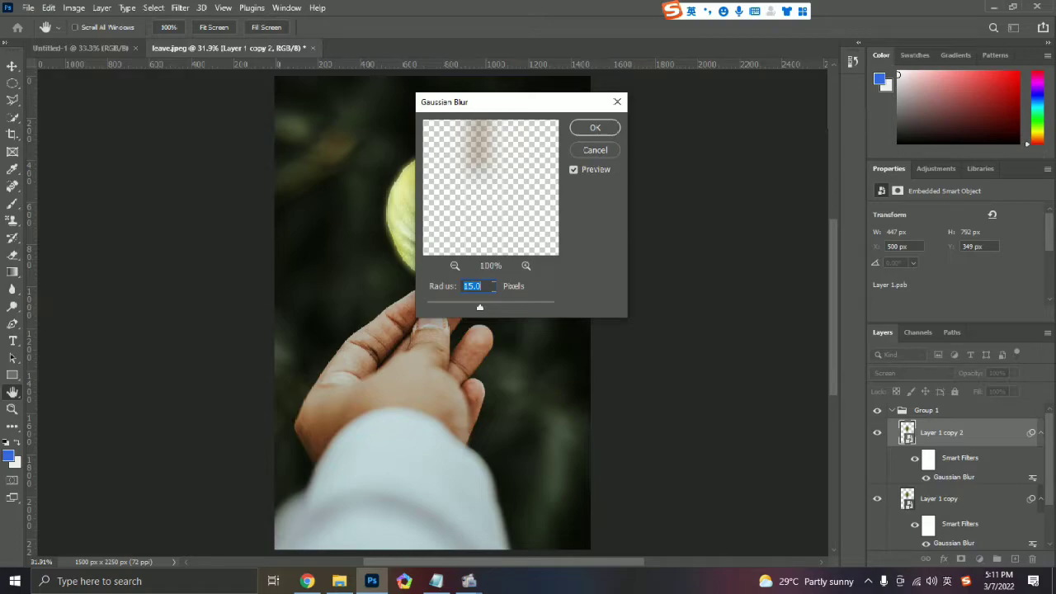
text(150)
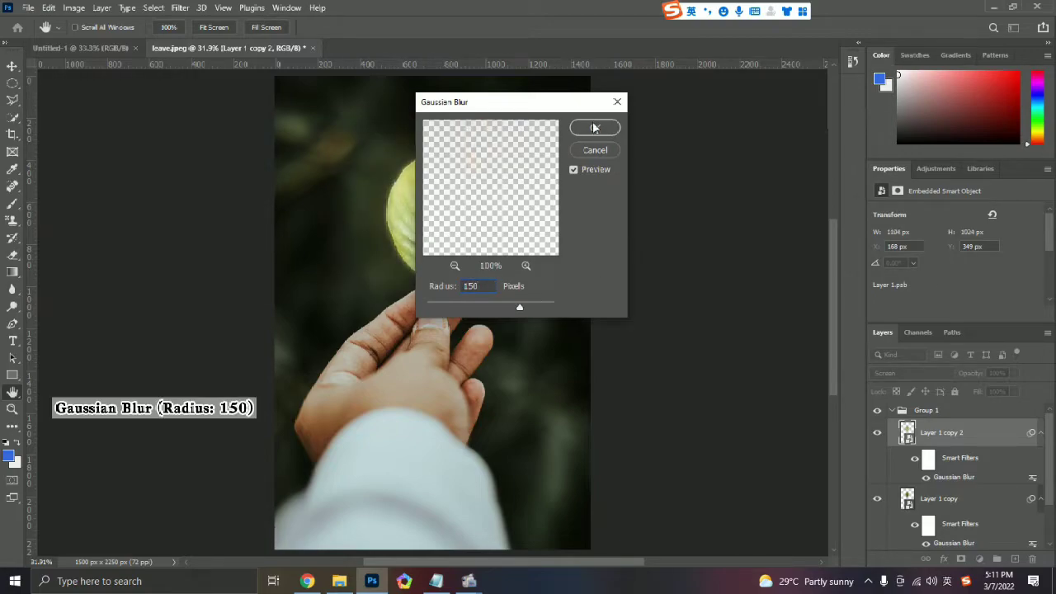
click(595, 127)
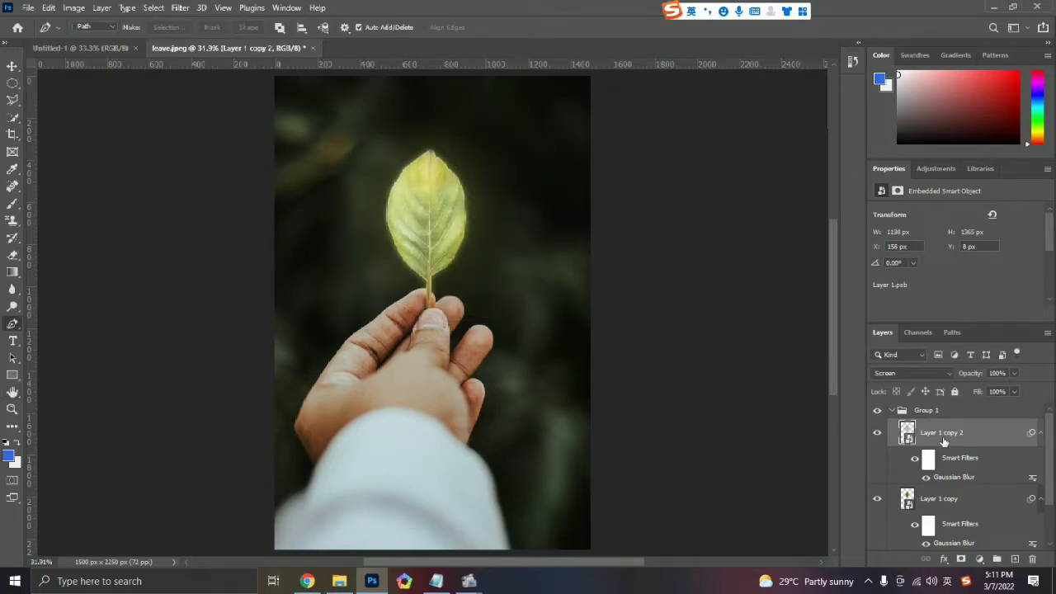
Make Layer 1 copy 3 with a 300-pixel Gaussian Blur
key(ctrl+j)
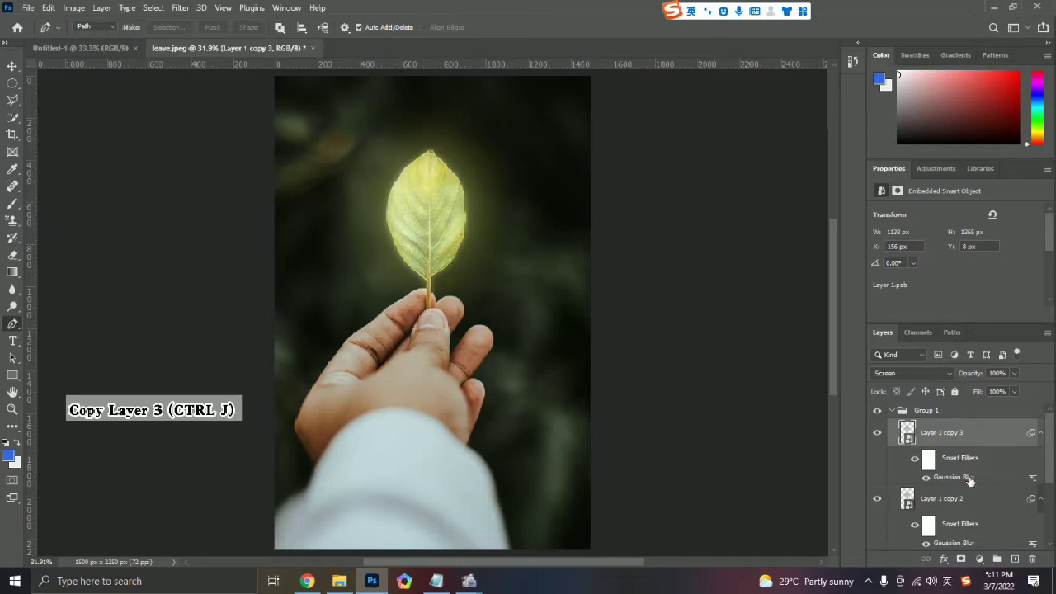
double_click(957, 477)
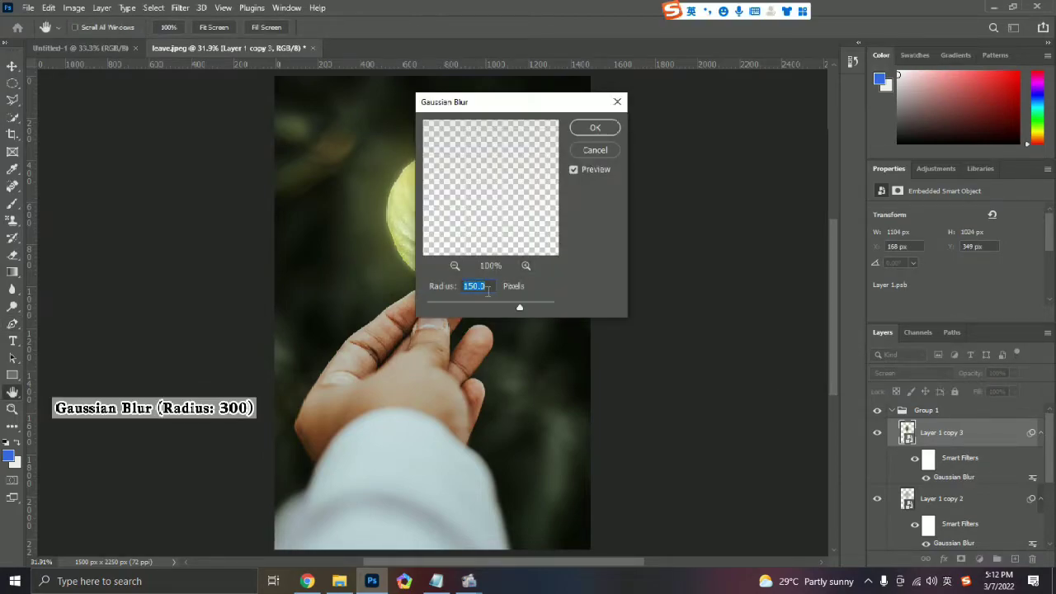
text(300)
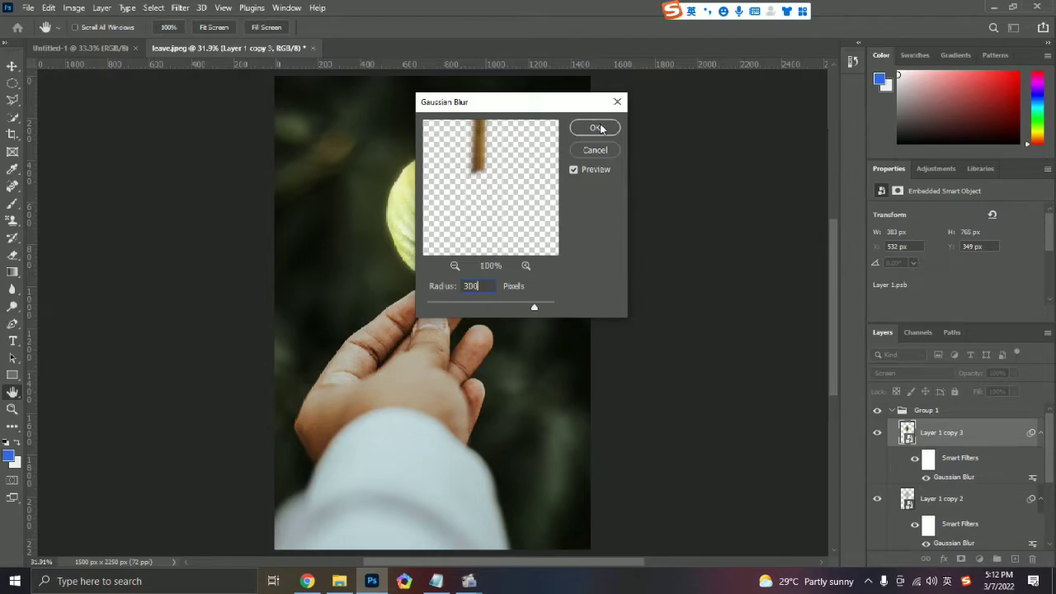
click(612, 132)
key(p)
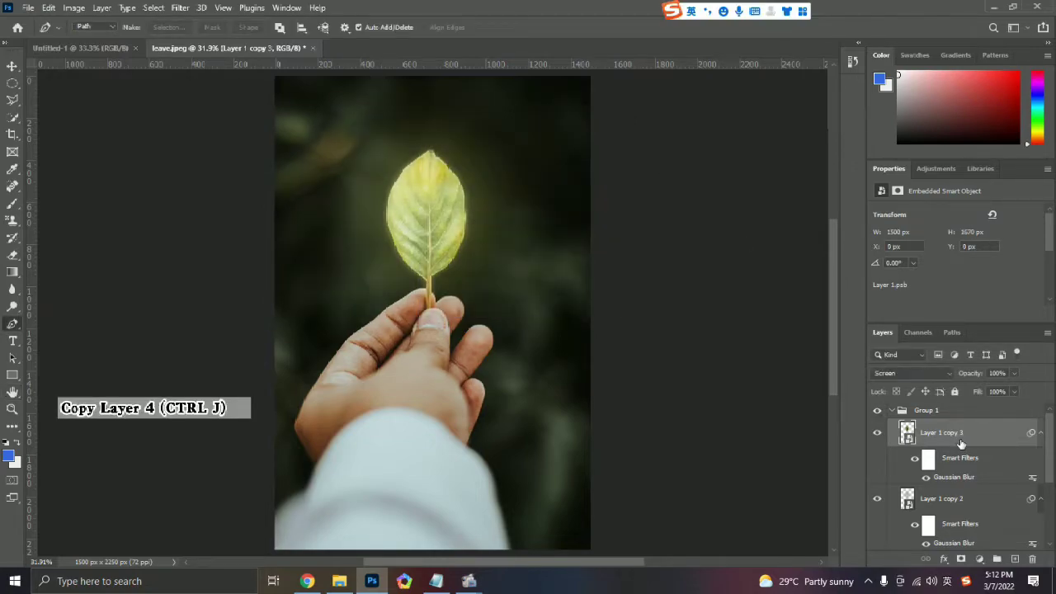
Make Layer 1 copy 4 with a 500-pixel Gaussian Blur
key(ctrl+j)
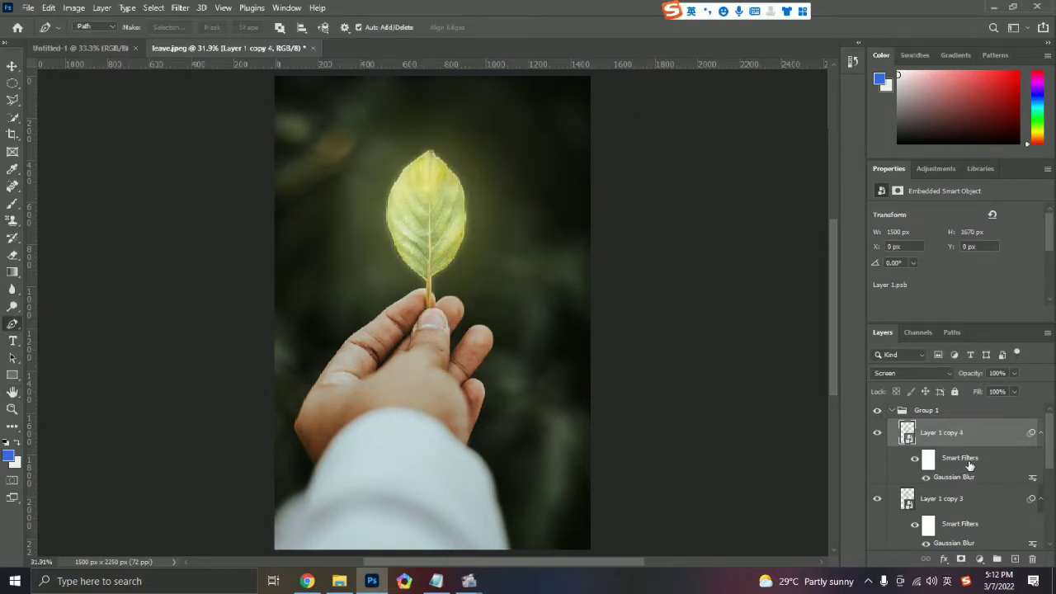
double_click(957, 476)
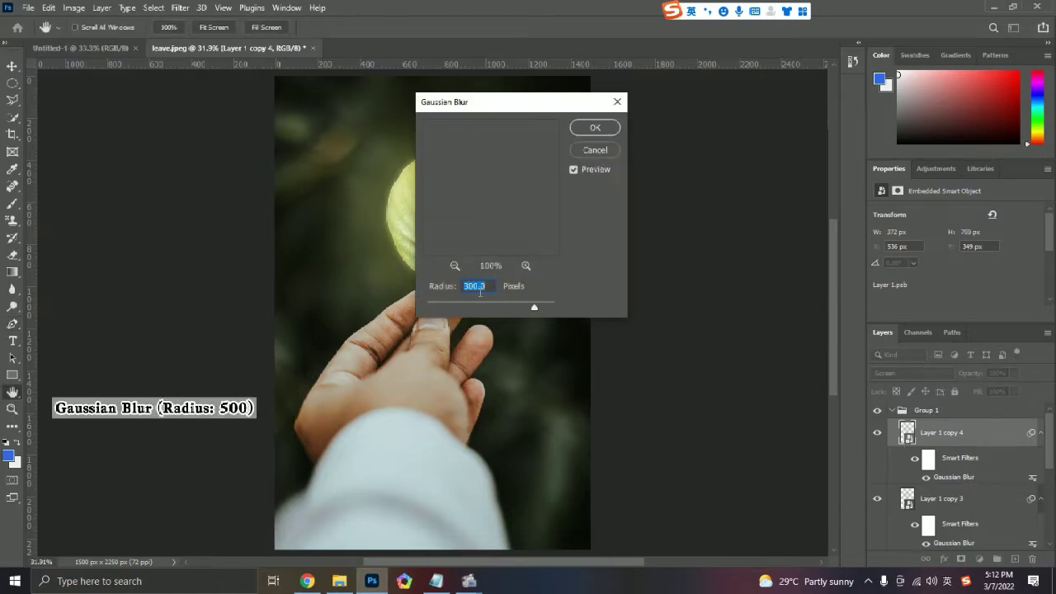
text(500)
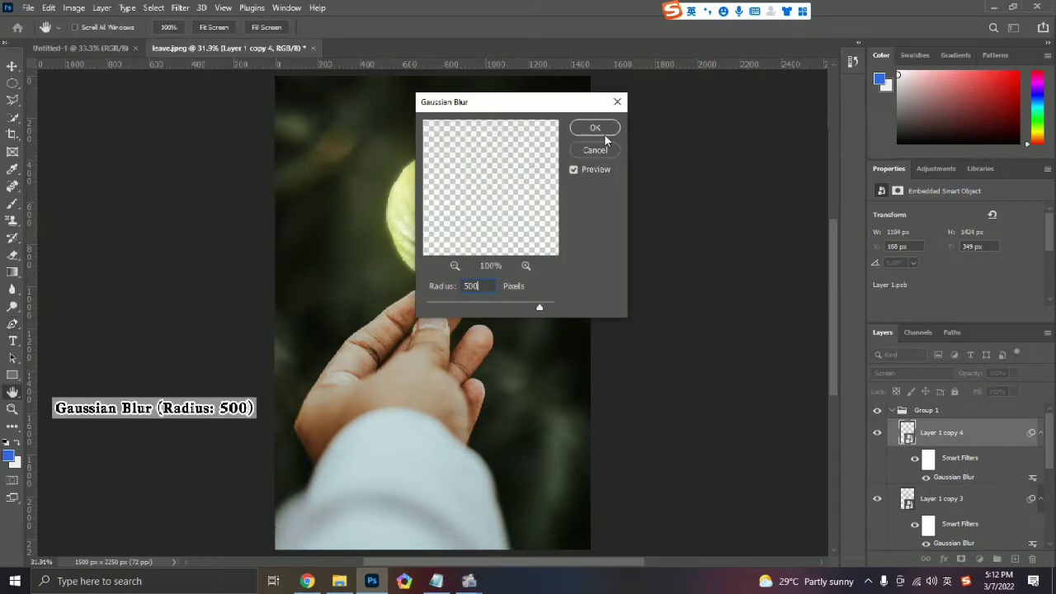
click(605, 131)
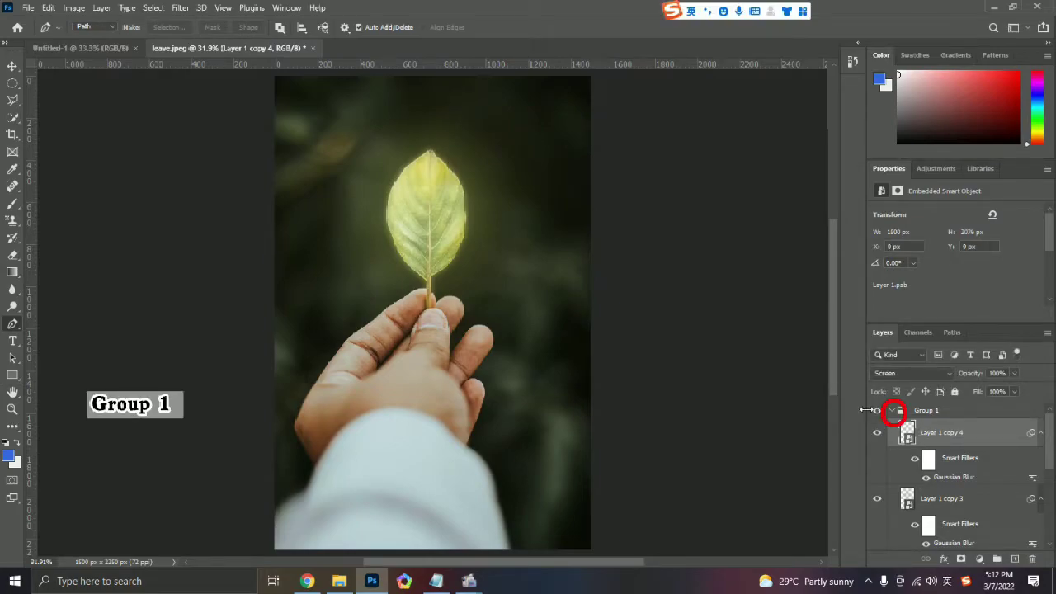
Collapse Group 1 and add a Hue/Saturation layer at Hue +28, Saturation +28
click(891, 410)
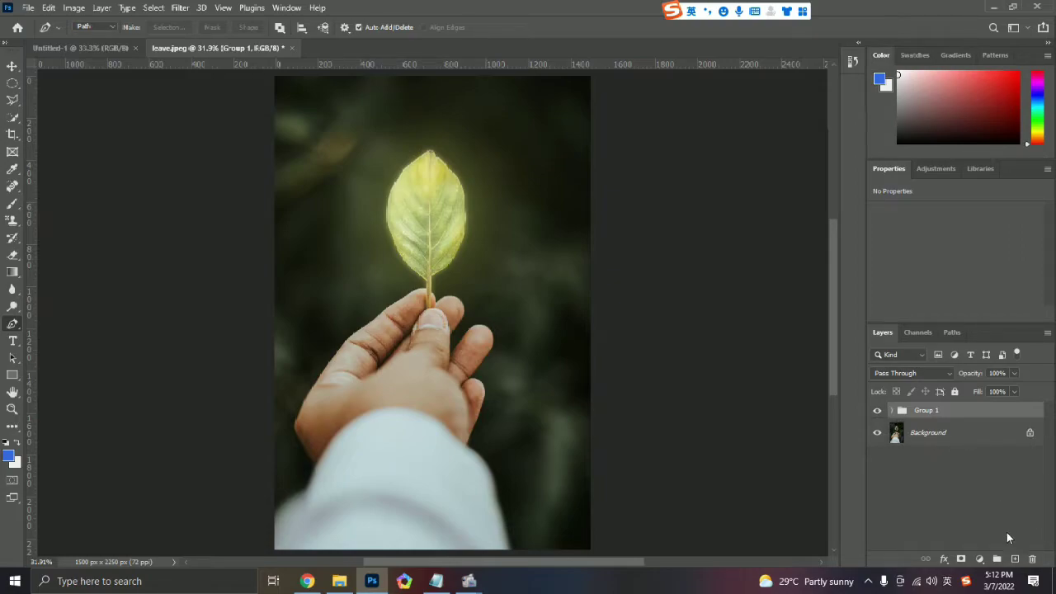
click(980, 560)
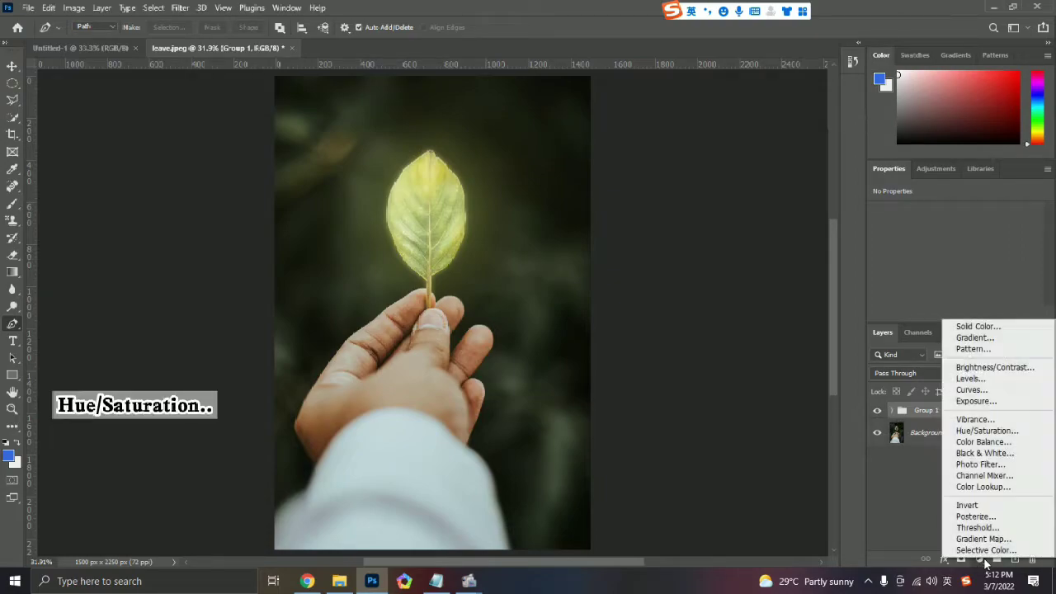
click(988, 430)
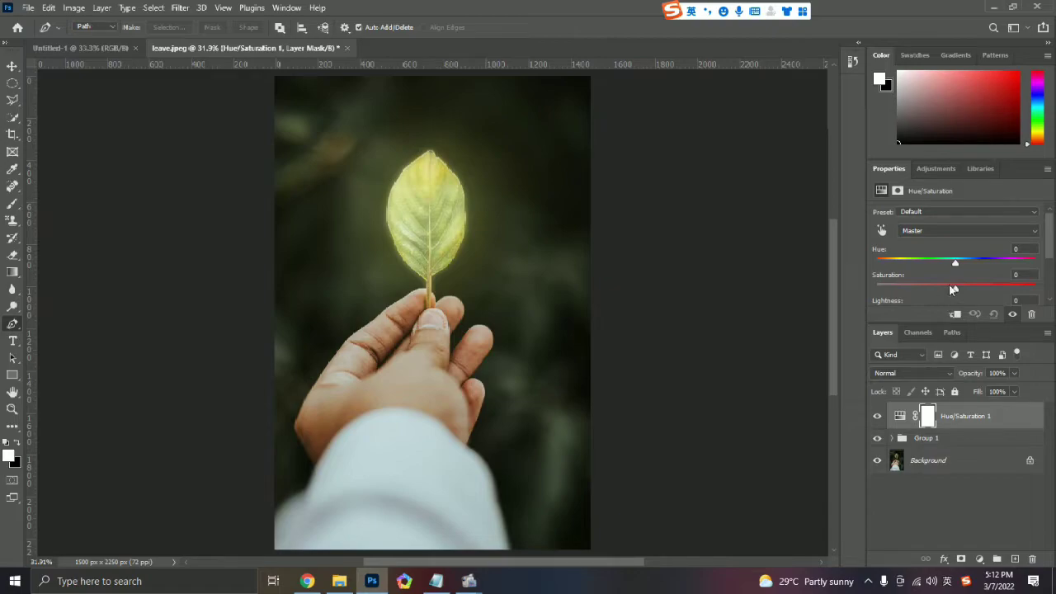
mouse_move(955, 262)
mouse_down()
mouse_move(966, 269)
mouse_move(957, 289)
mouse_move(983, 284)
mouse_move(977, 265)
mouse_up()
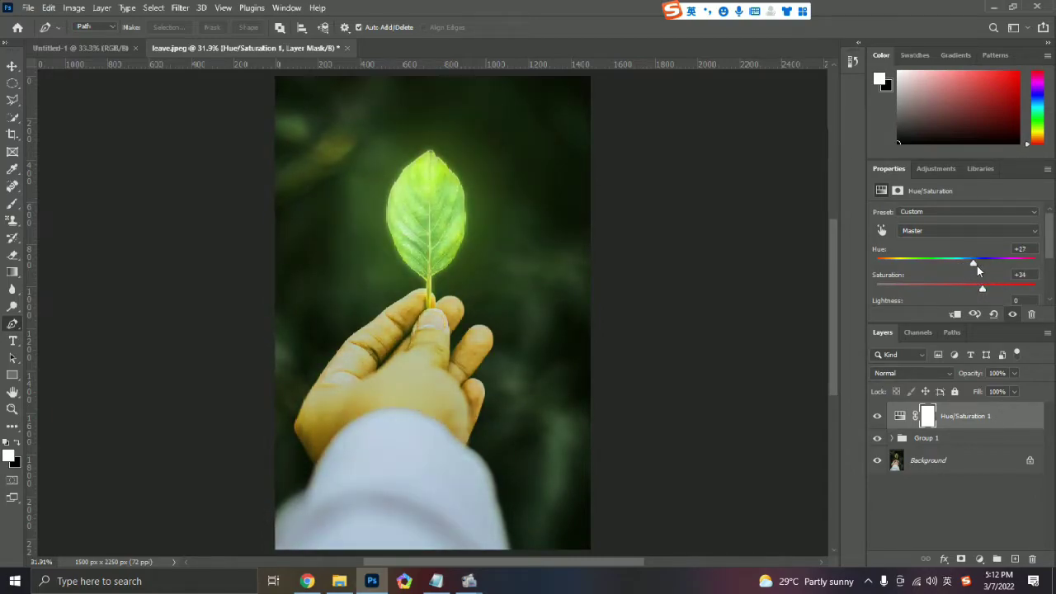
drag(982, 288, 979, 291)
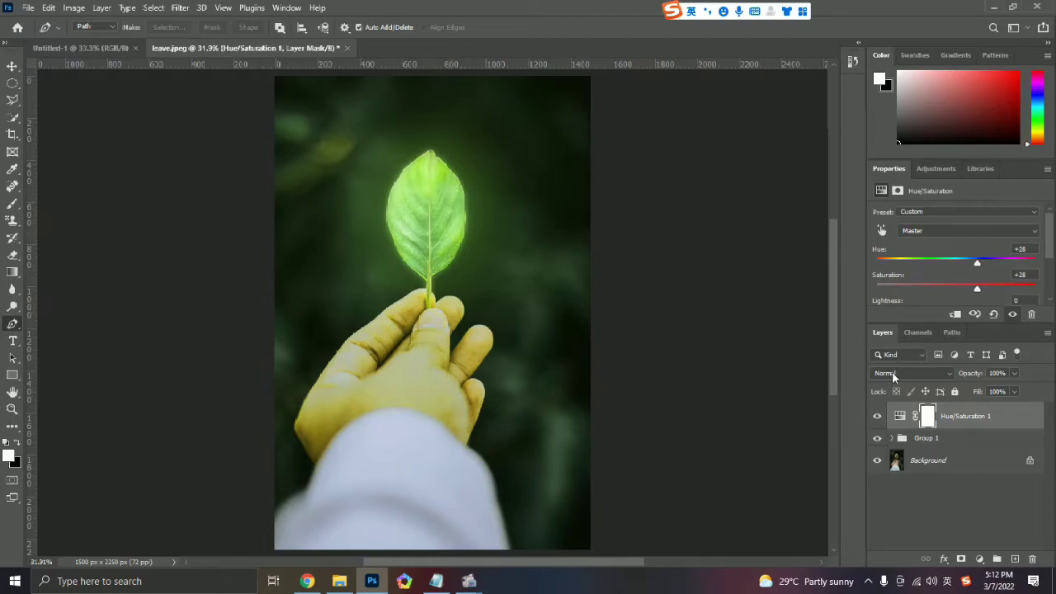
click(957, 464)
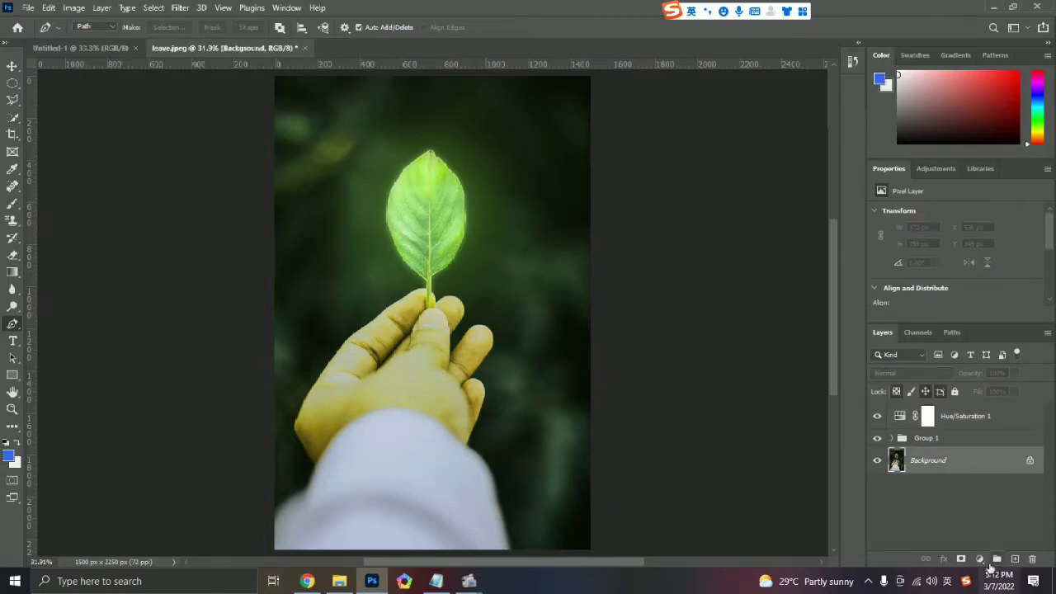
Add an Exposure layer above Background at Exposure -2.72 and Gamma 0.74
click(981, 559)
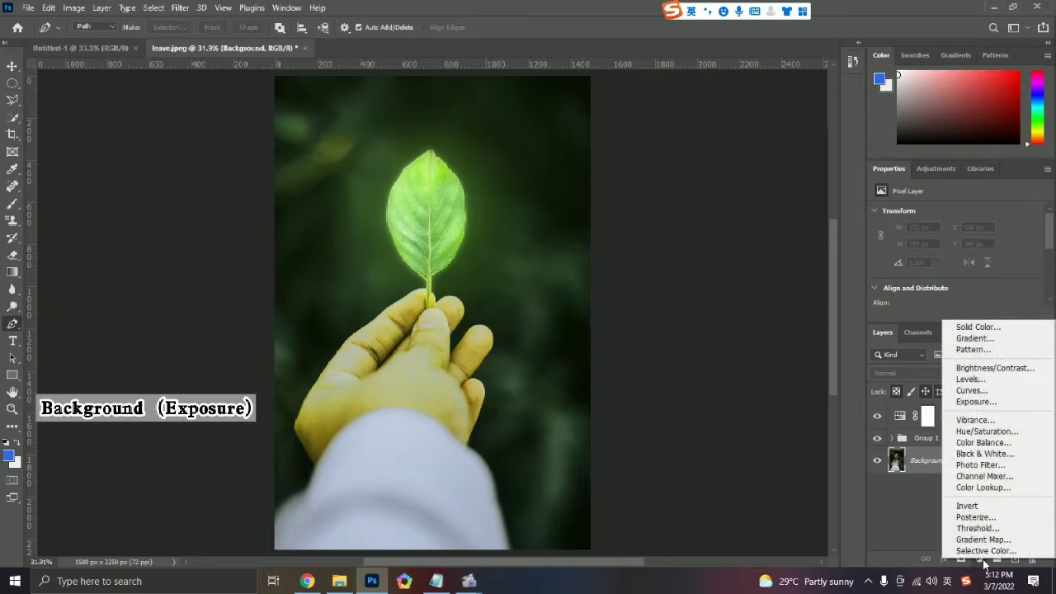
click(980, 404)
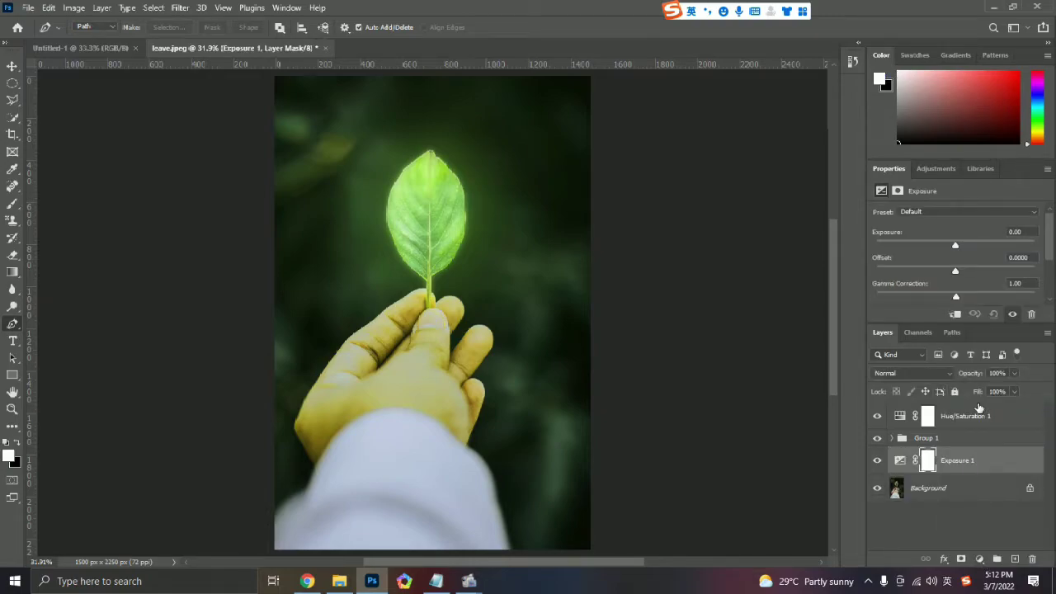
mouse_move(954, 241)
mouse_down()
mouse_move(922, 254)
mouse_move(964, 272)
mouse_move(954, 269)
mouse_move(972, 297)
mouse_up()
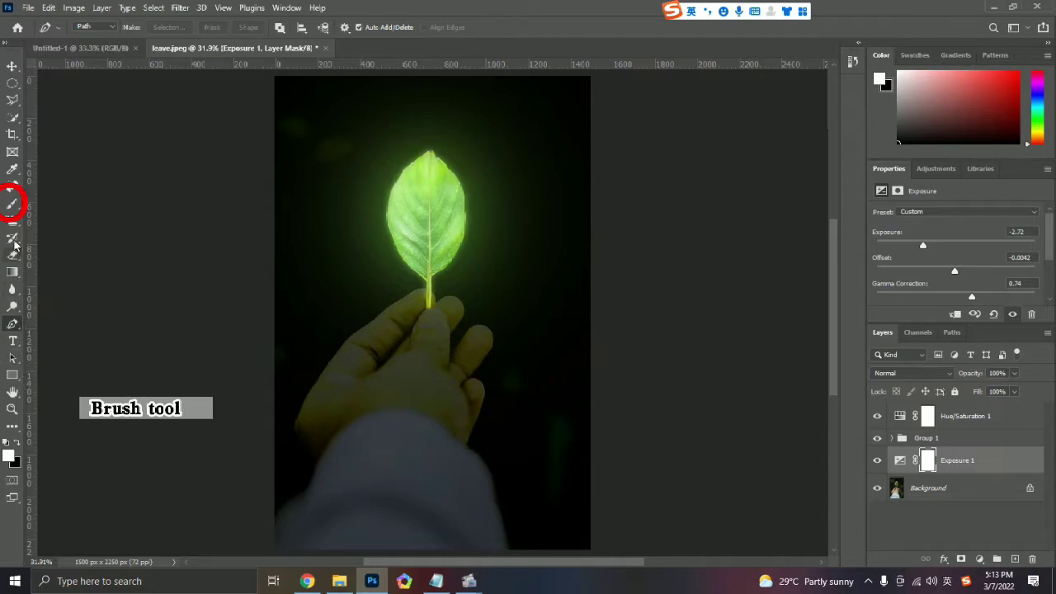
Set up a soft brush with black as the painting colour
click(13, 203)
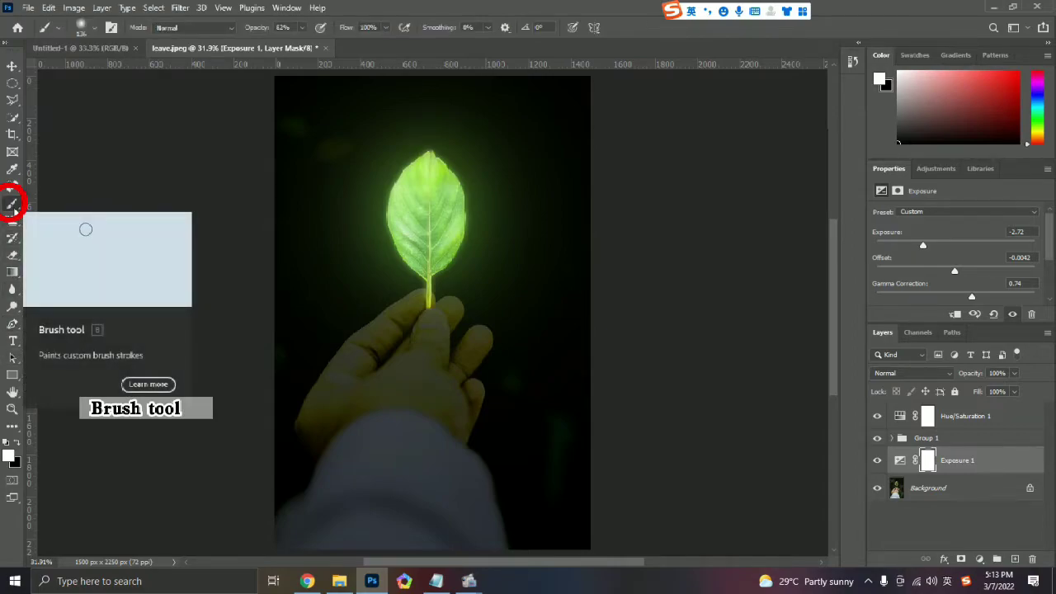
click(84, 31)
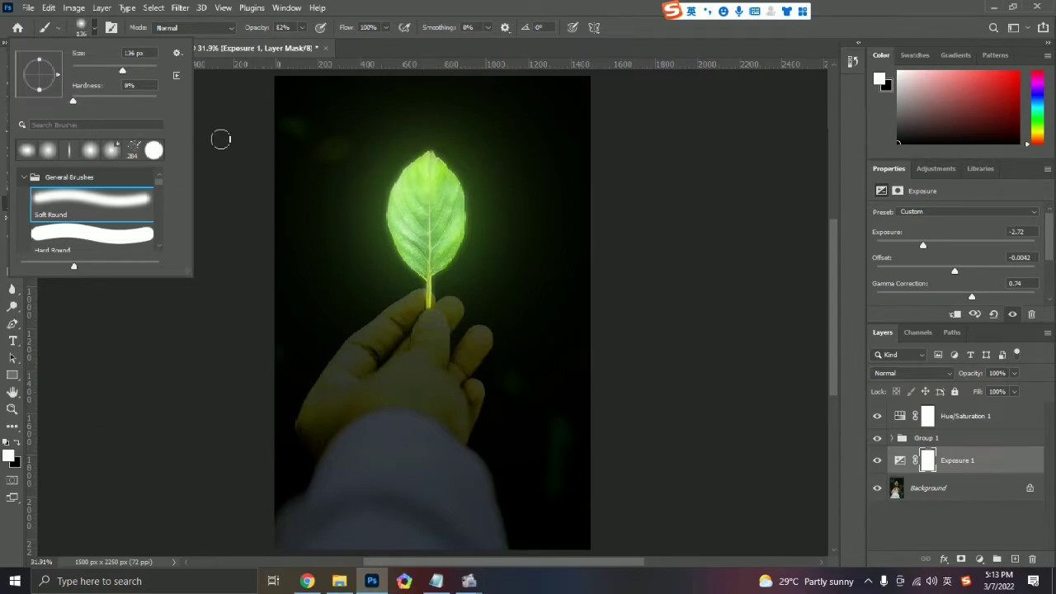
key(Return)
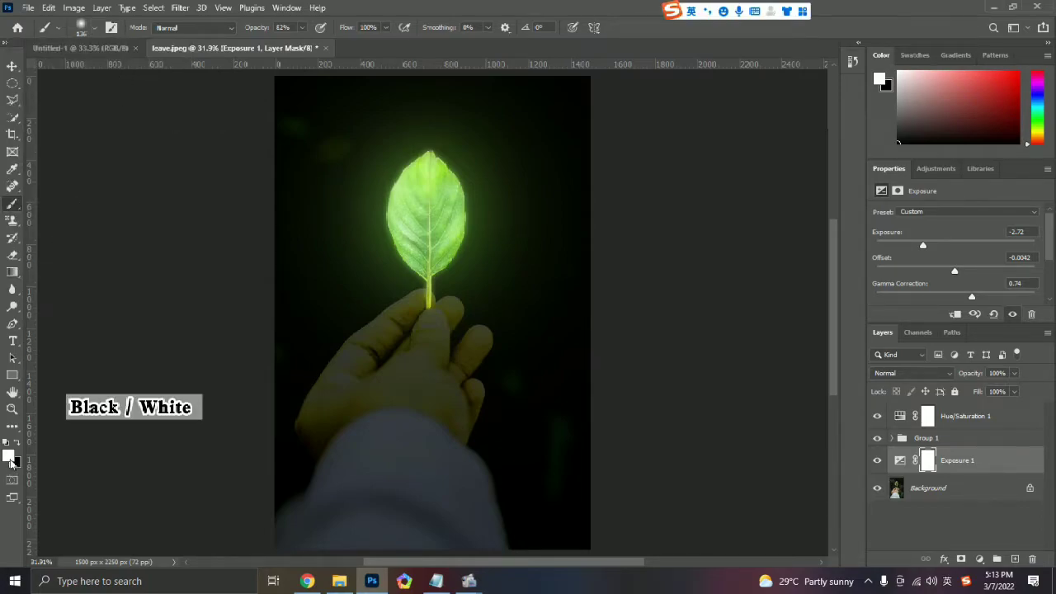
click(10, 457)
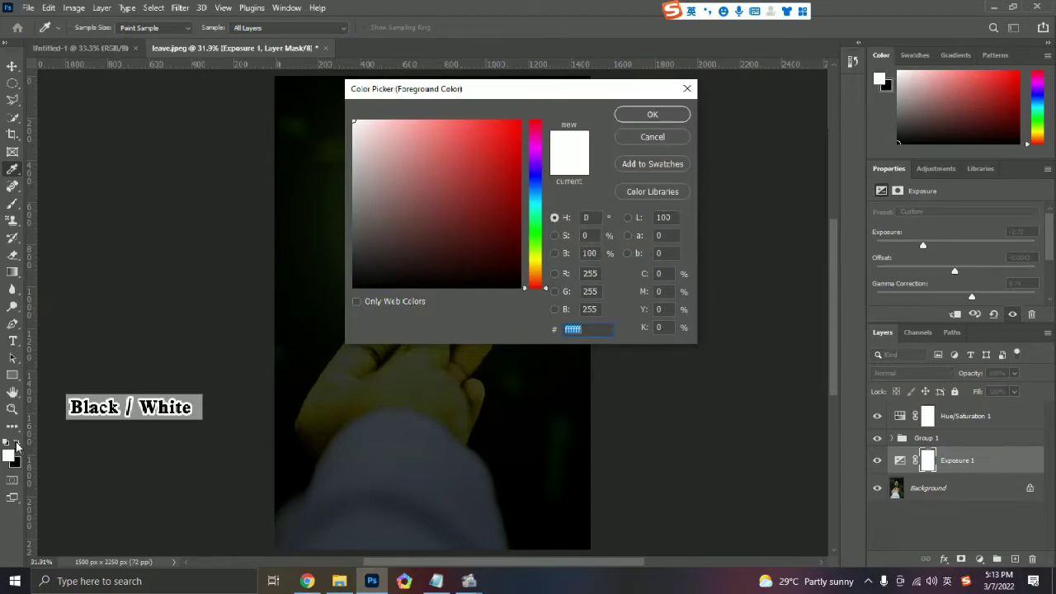
click(667, 121)
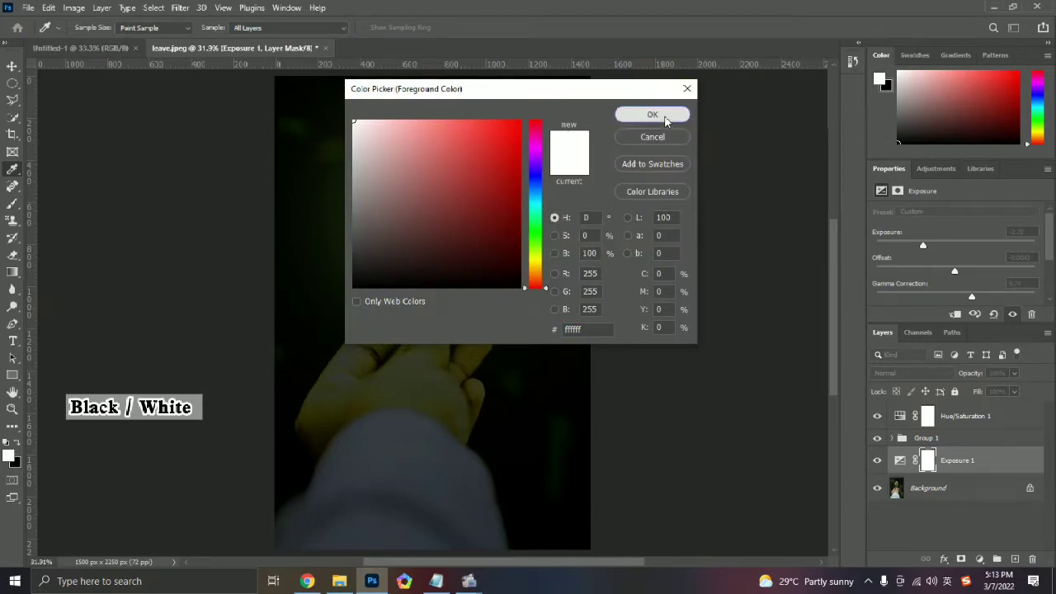
click(17, 444)
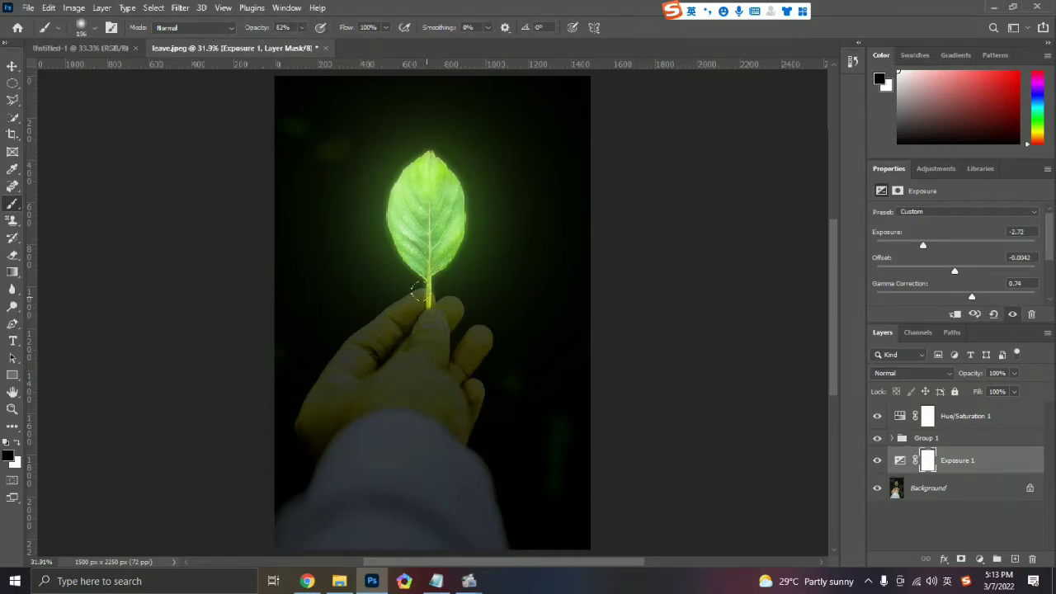
Paint black on the Exposure 1 mask over the palm, fingertips, lower-left edge and wrist
mouse_move(345, 362)
mouse_down()
mouse_move(317, 412)
mouse_move(404, 402)
mouse_move(458, 412)
mouse_move(463, 341)
mouse_move(429, 355)
mouse_move(425, 318)
mouse_move(388, 354)
mouse_move(446, 309)
mouse_move(459, 313)
mouse_move(425, 416)
mouse_move(460, 402)
mouse_up()
drag(468, 333, 446, 306)
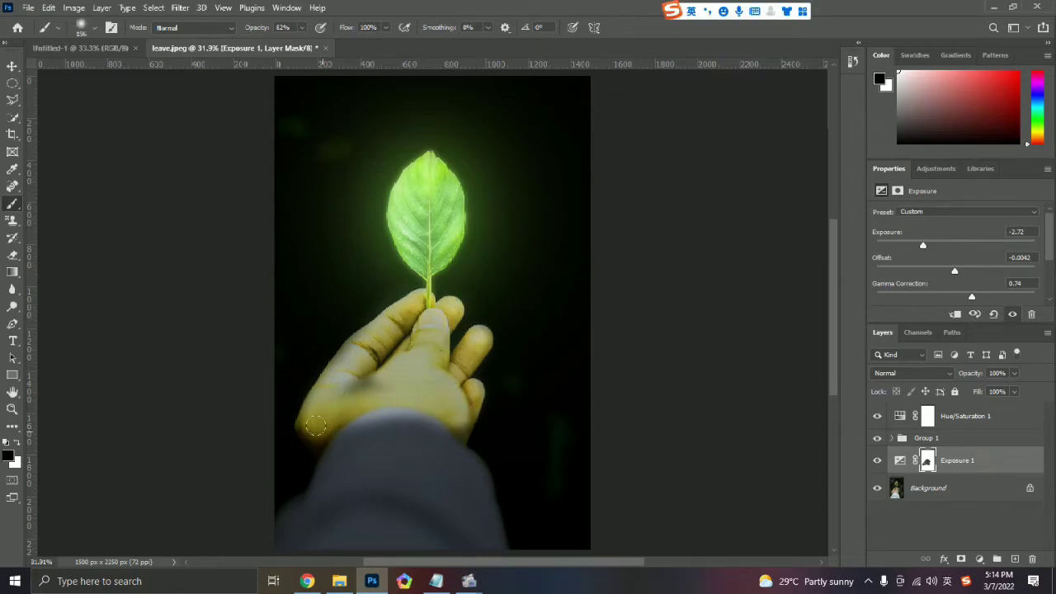
mouse_move(326, 422)
mouse_down()
mouse_move(305, 424)
mouse_move(347, 397)
mouse_up()
drag(457, 411, 455, 419)
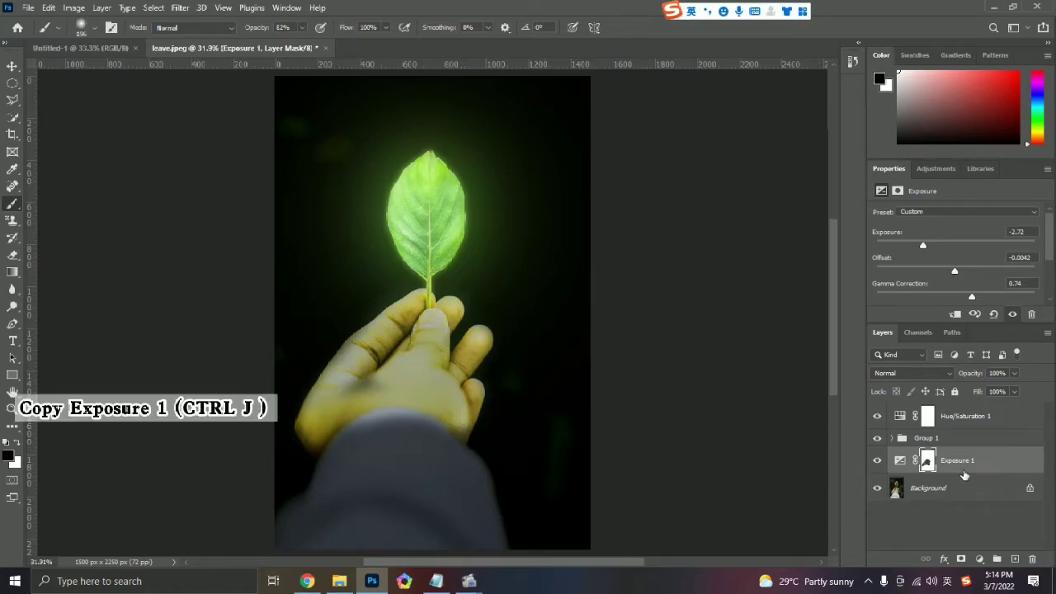
Duplicate Exposure 1, then invert the Hue/Saturation 1 mask to hide its tint
key(ctrl+j)
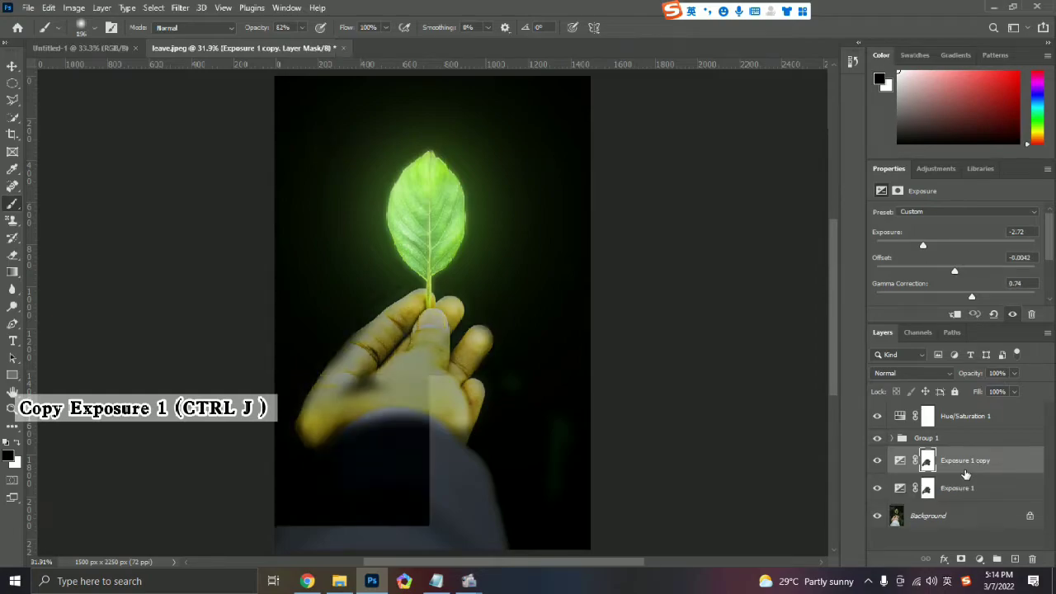
click(967, 414)
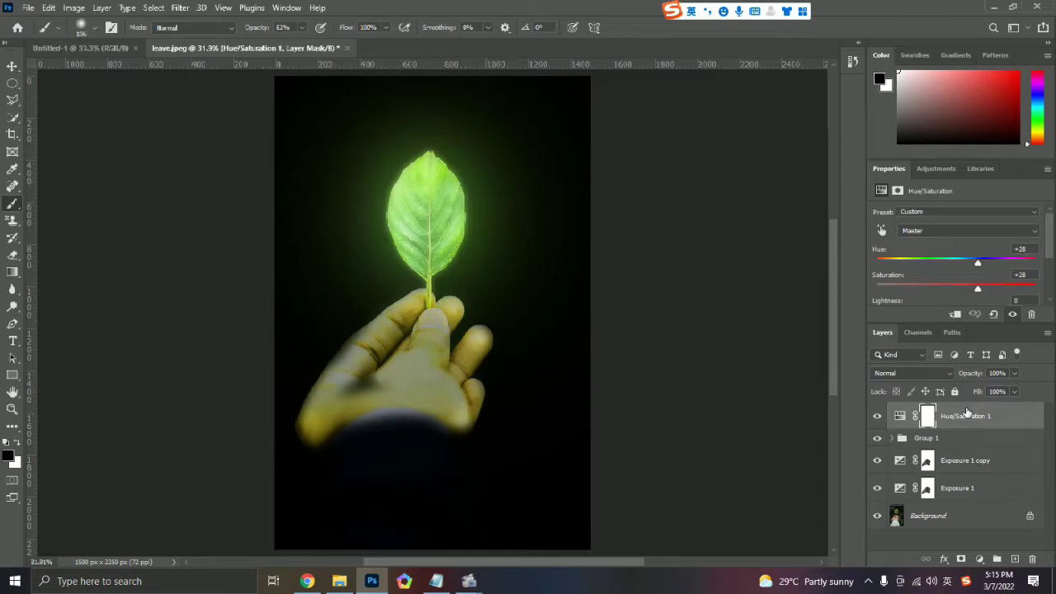
key(ctrl+i)
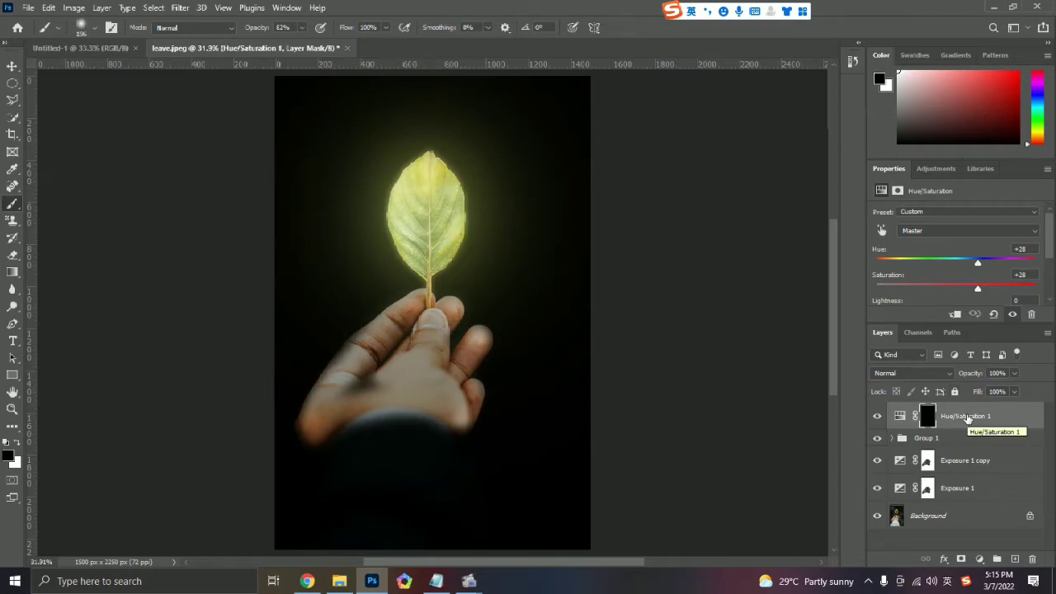
Paint white on the Hue/Saturation 1 mask over the hand and its lower-left edge
click(19, 444)
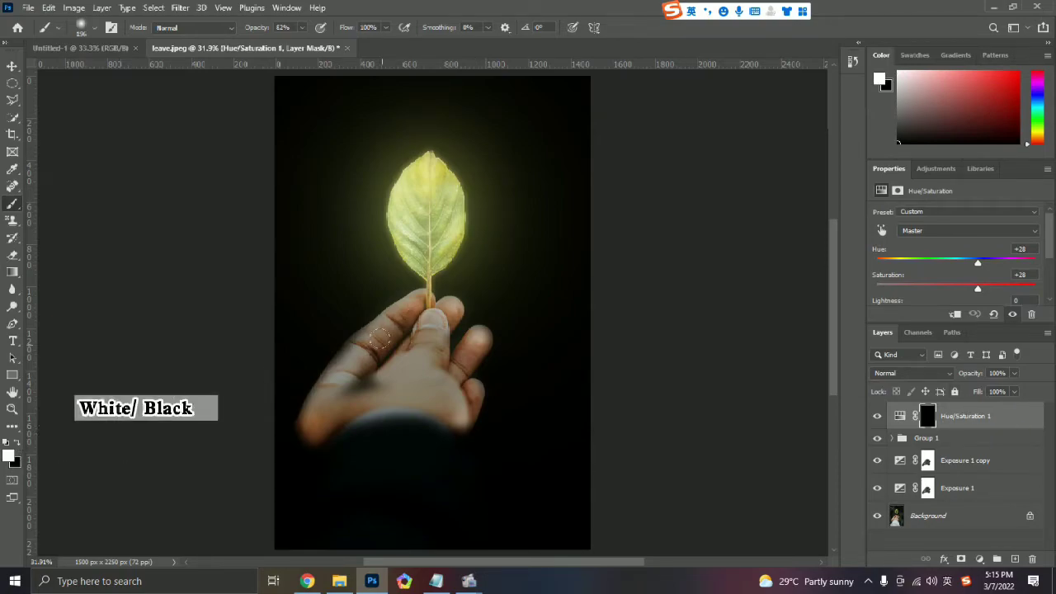
mouse_move(413, 309)
mouse_down()
mouse_move(318, 413)
mouse_move(459, 410)
mouse_move(446, 367)
mouse_move(388, 383)
mouse_move(440, 312)
mouse_move(459, 344)
mouse_move(460, 402)
mouse_up()
drag(369, 399, 305, 424)
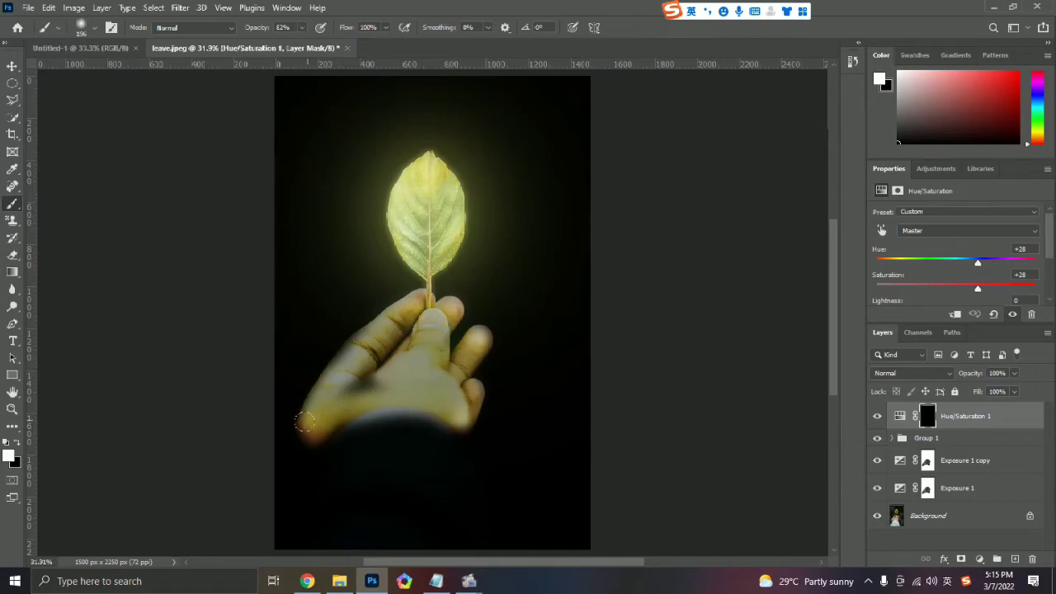
click(12, 66)
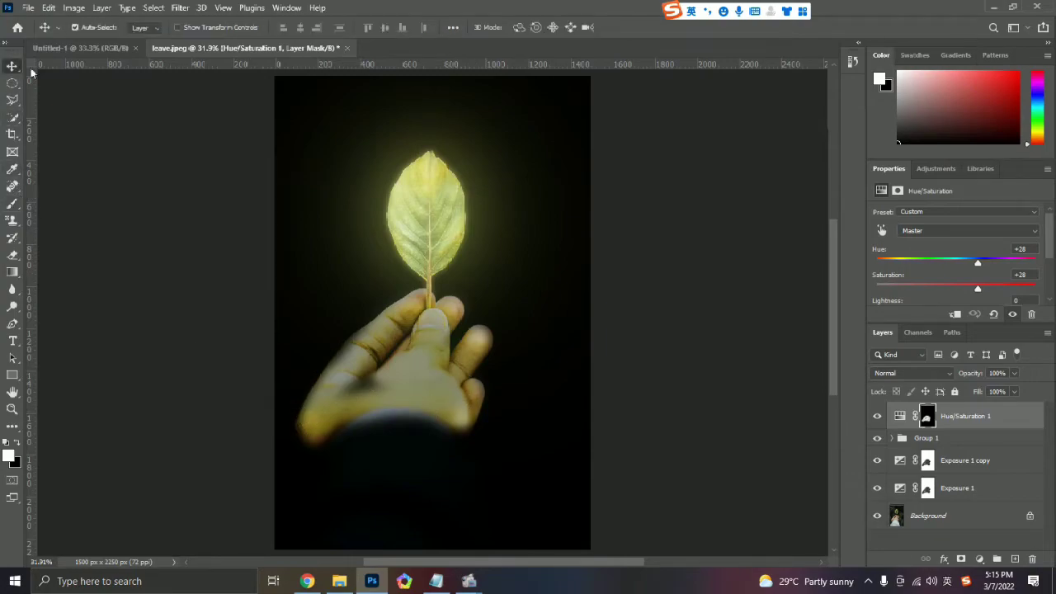
In Group 1, set Hue/Saturation 1 to Hue +12 and Saturation +41
click(965, 459)
click(971, 487)
click(892, 437)
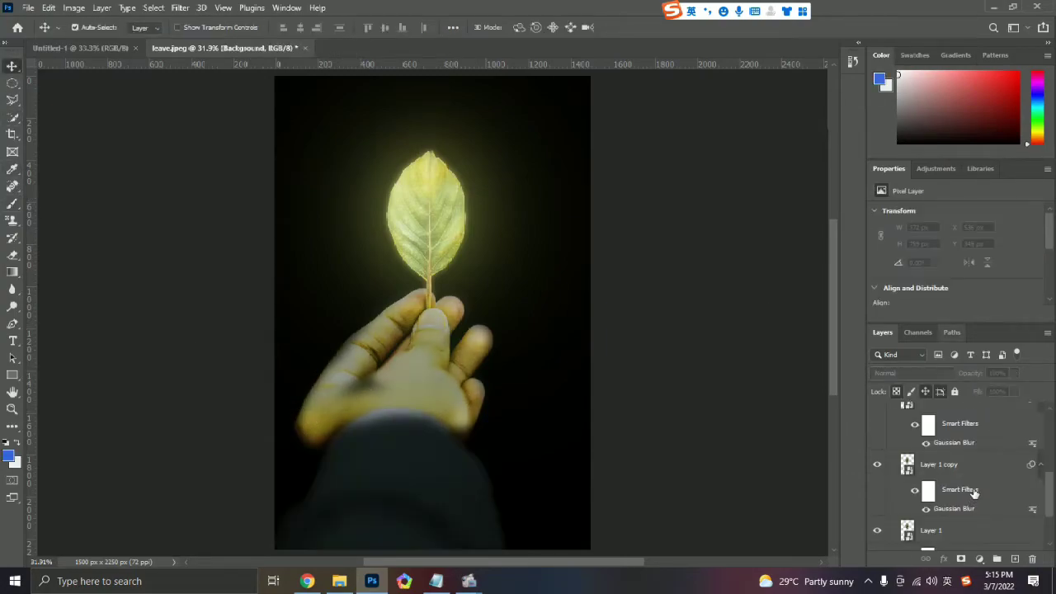
click(974, 416)
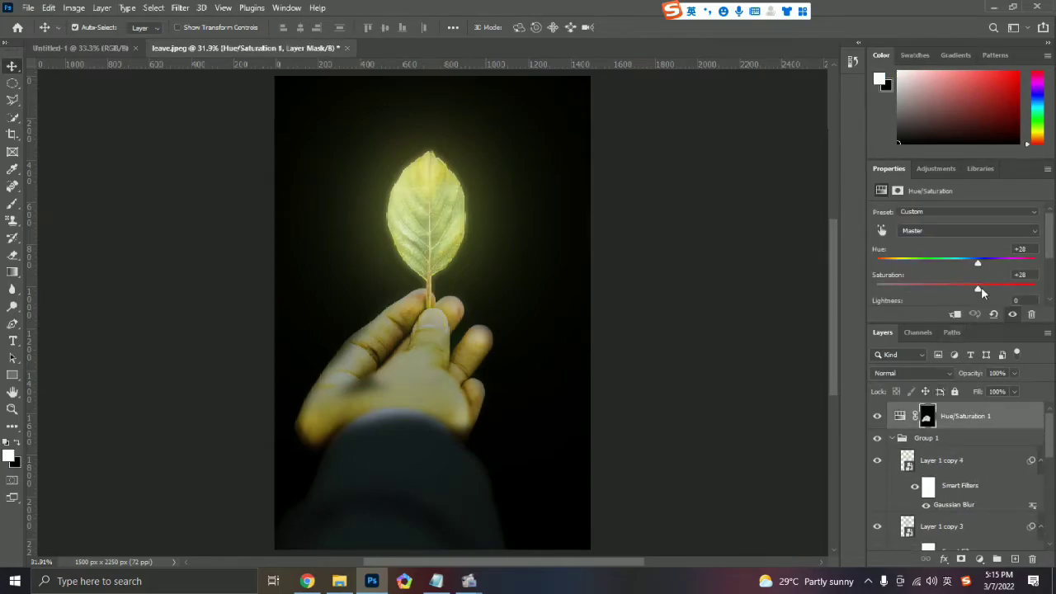
mouse_move(977, 264)
mouse_down()
mouse_move(953, 265)
mouse_move(991, 264)
mouse_move(955, 264)
mouse_up()
mouse_move(979, 287)
mouse_down()
mouse_move(1001, 288)
mouse_move(988, 288)
mouse_up()
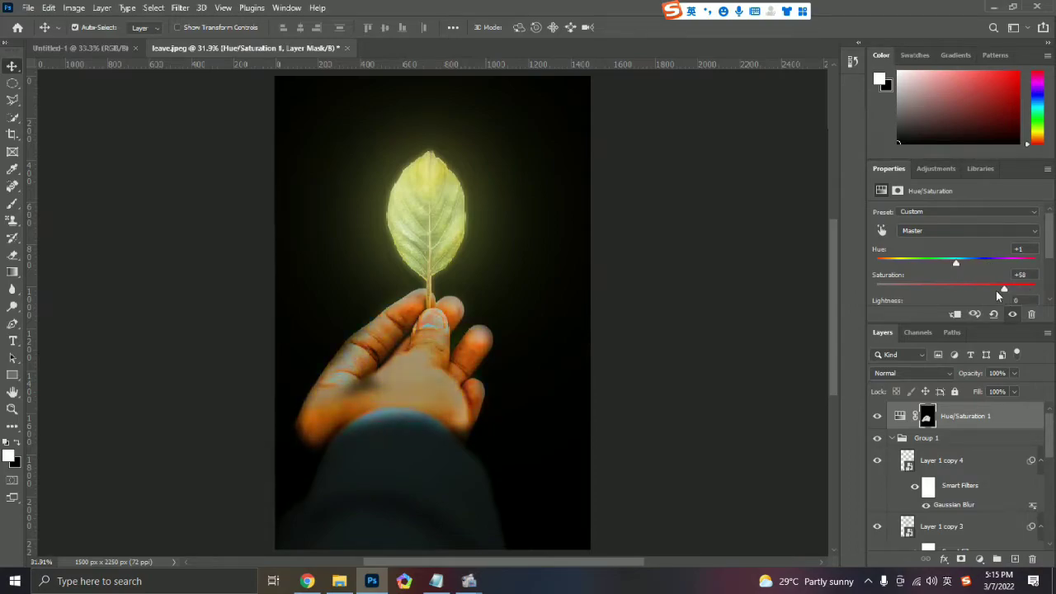
click(1037, 106)
mouse_move(963, 262)
mouse_down()
mouse_move(980, 262)
mouse_move(933, 262)
mouse_move(965, 262)
mouse_up()
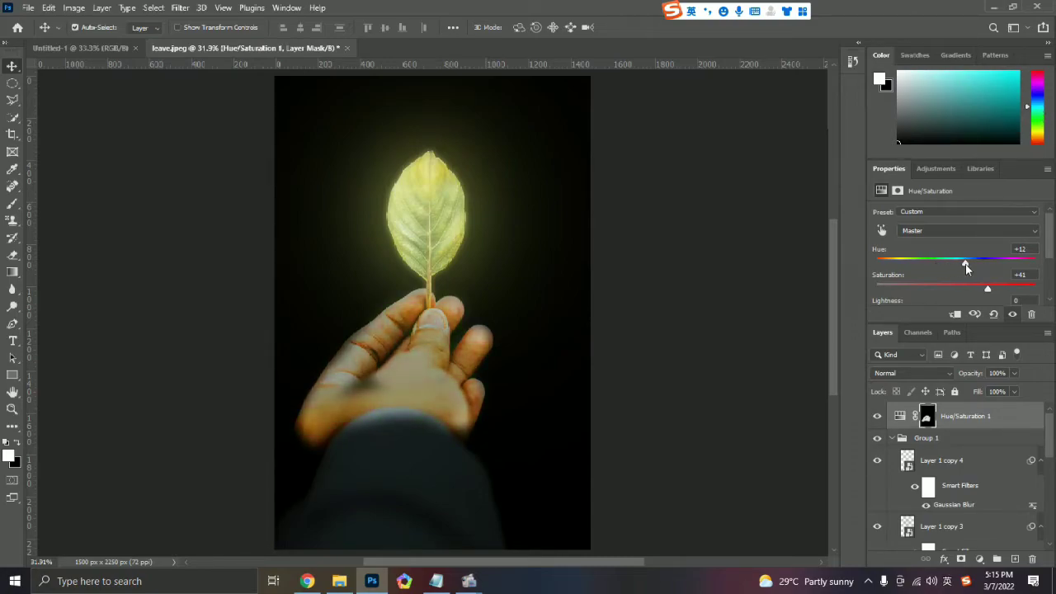
click(413, 216)
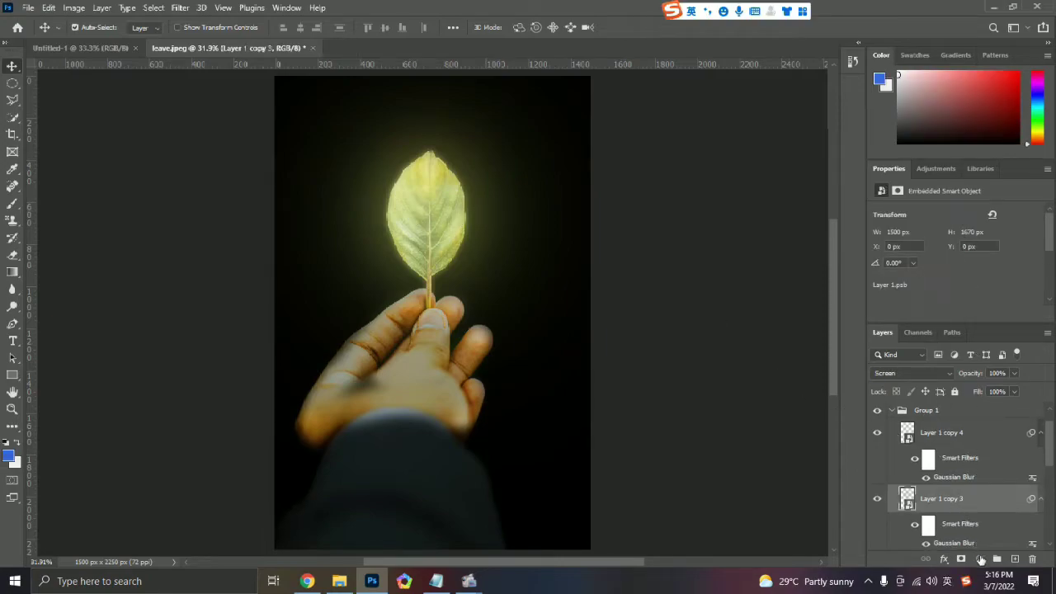
Add a Hue/Saturation 2 layer at Hue +29 inside Group 1, then collapse the group
click(980, 559)
click(981, 431)
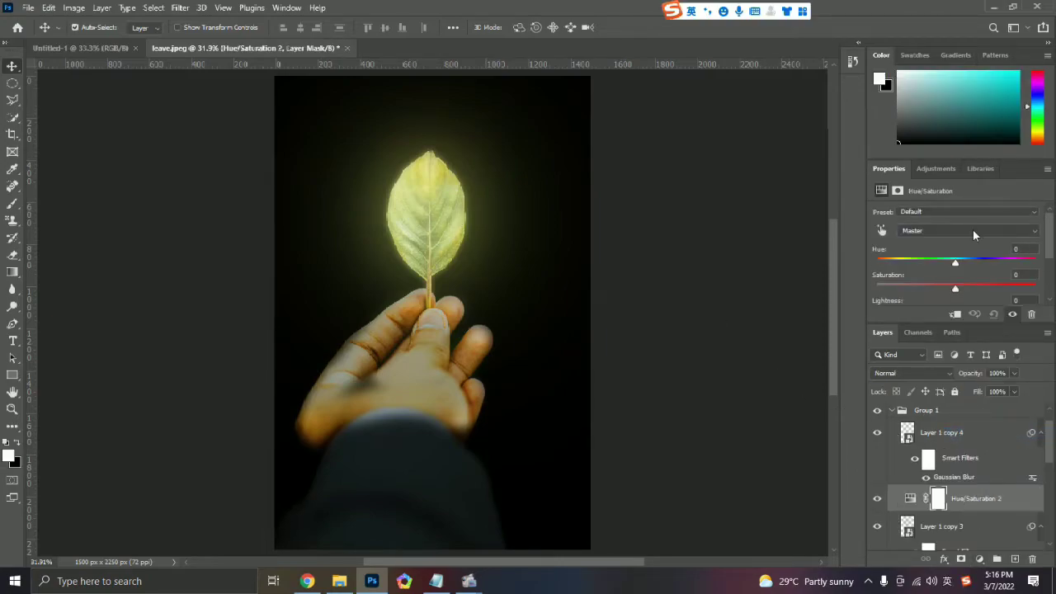
drag(955, 262, 978, 262)
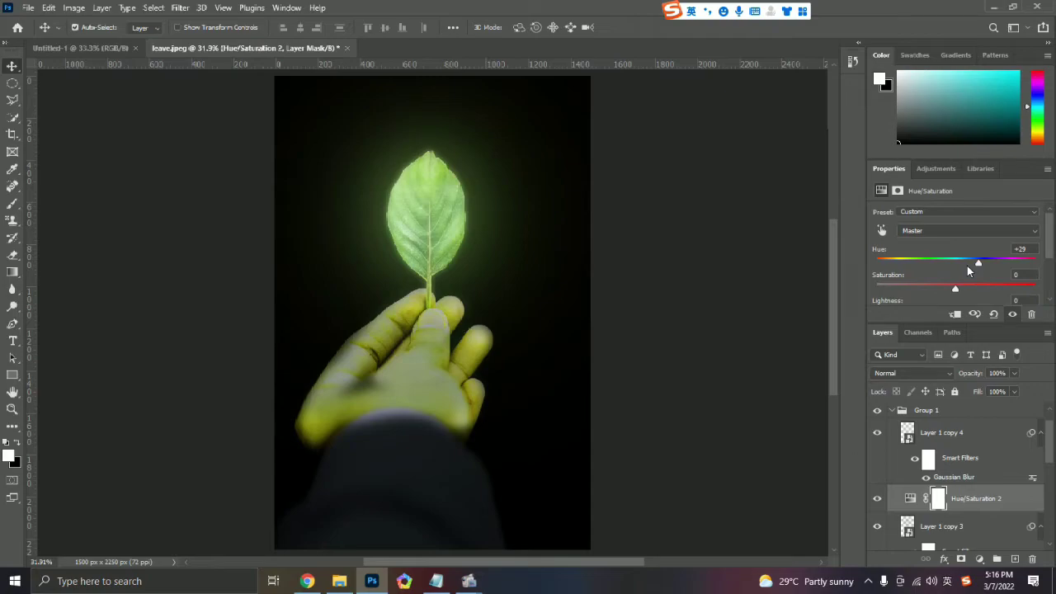
scroll(905, 415, up, 1)
click(905, 415)
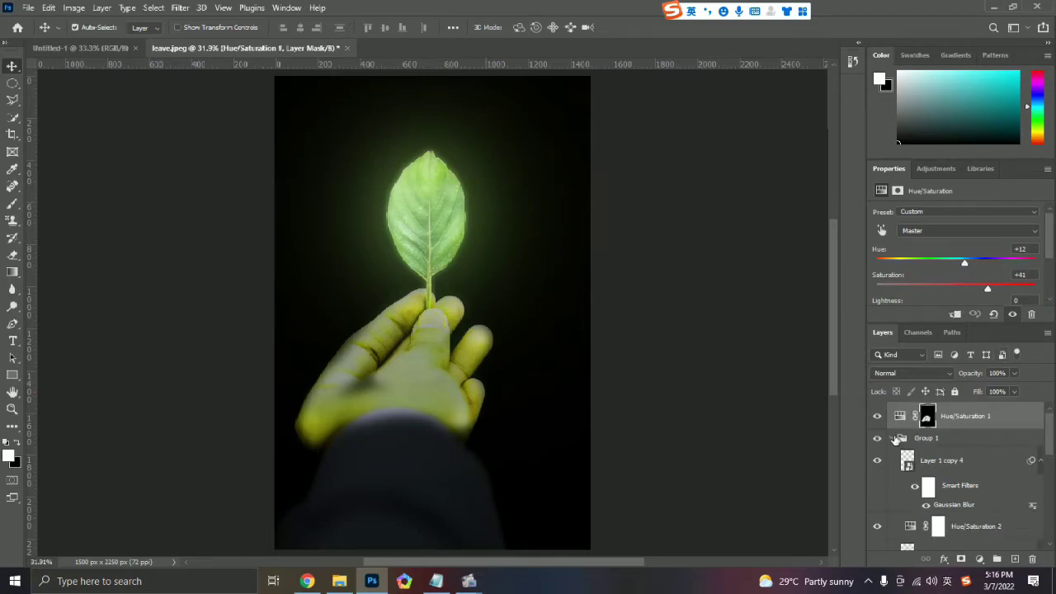
click(893, 438)
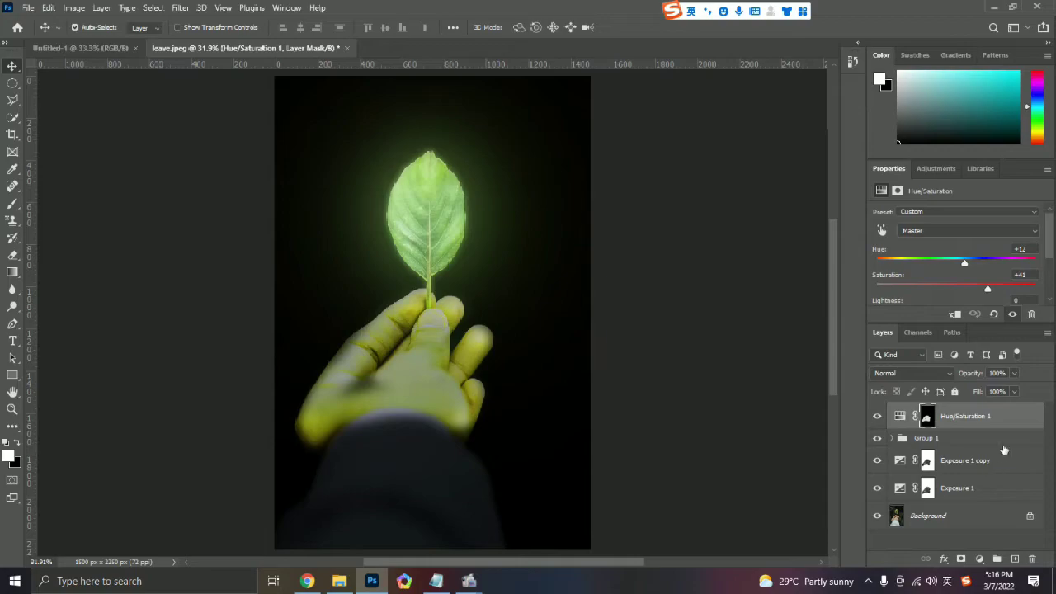
Set the Hue/Saturation 1 layer opacity to about 86%
click(1015, 372)
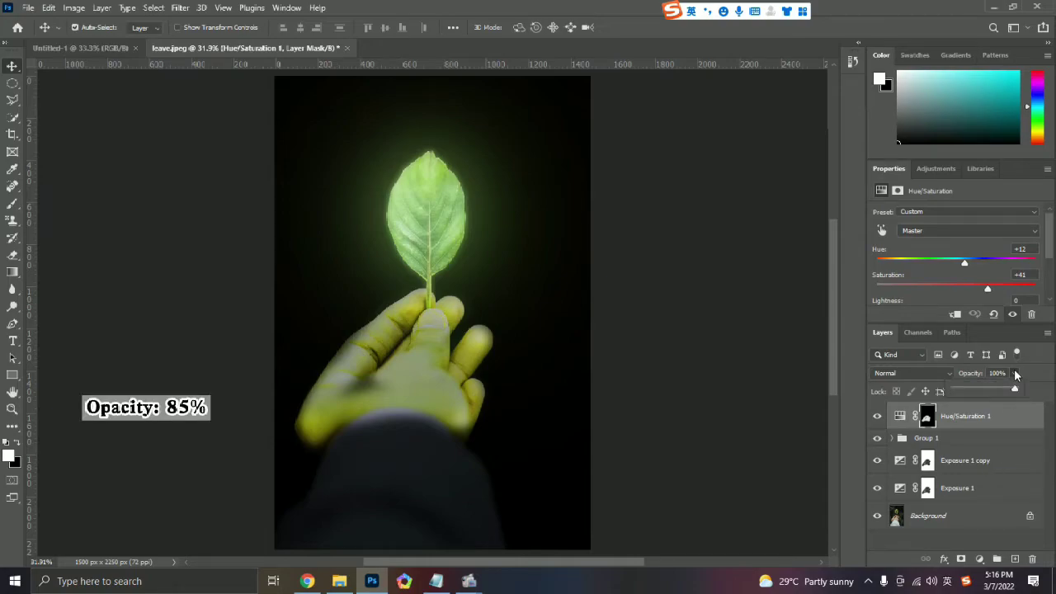
drag(1015, 388, 996, 391)
drag(1002, 392, 1008, 394)
click(790, 389)
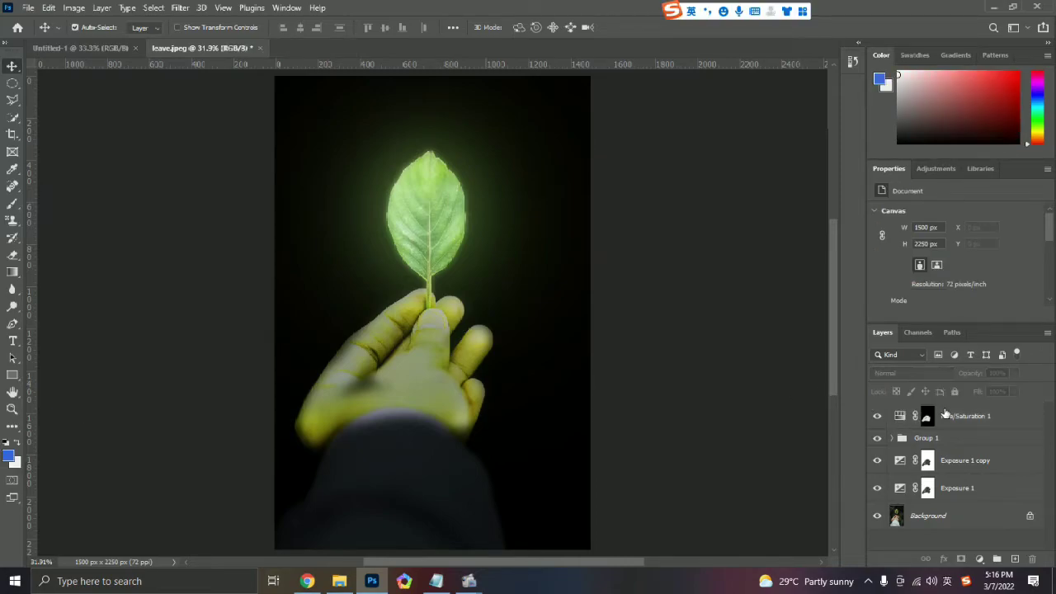
click(987, 417)
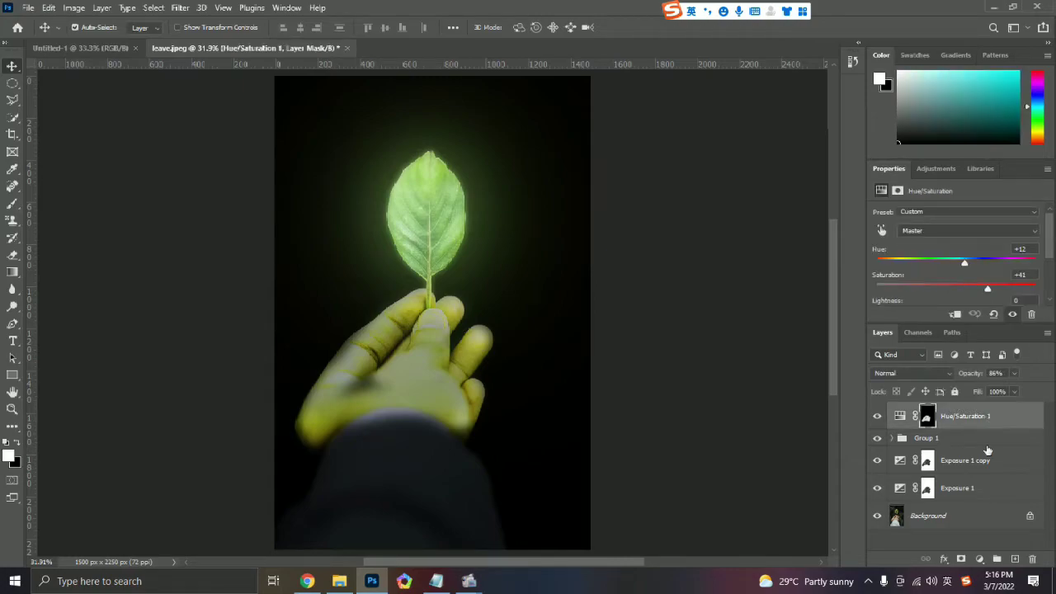
click(981, 559)
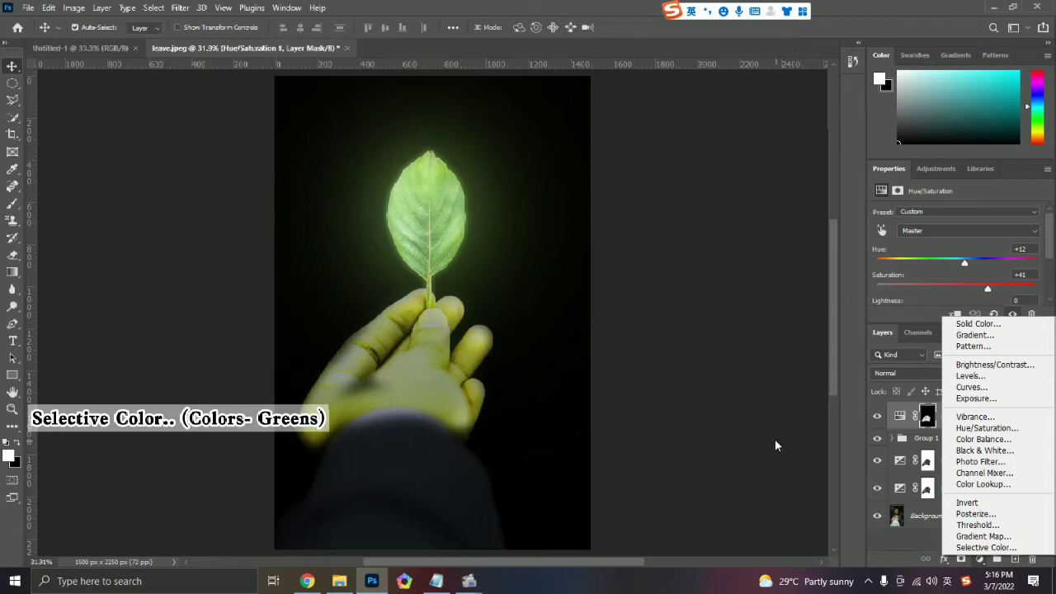
Add a Selective Color 1 layer at the top of the stack with Colors set to Greens
click(809, 446)
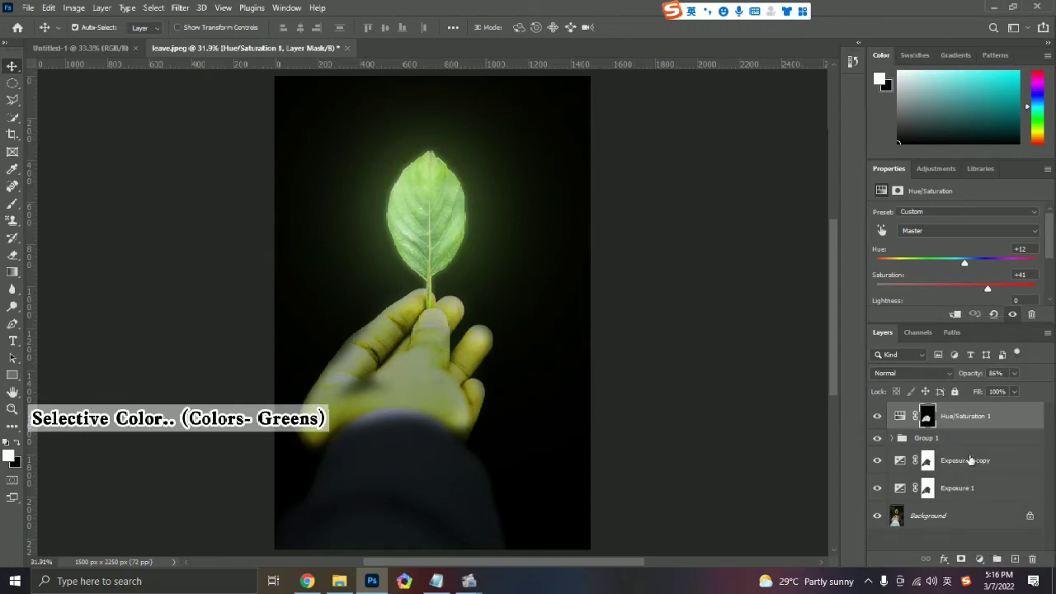
click(981, 560)
click(990, 556)
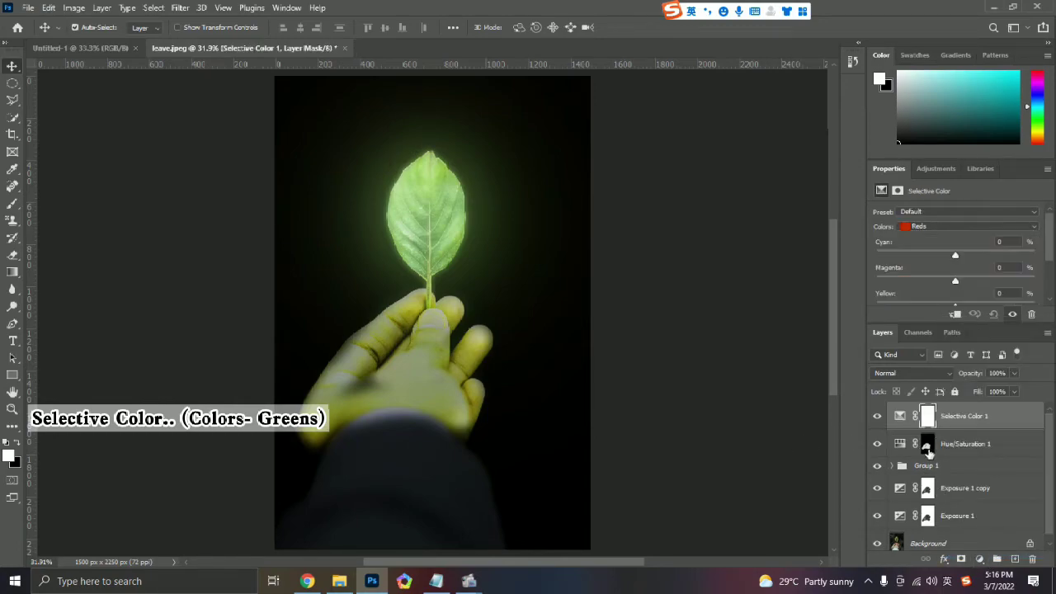
click(973, 226)
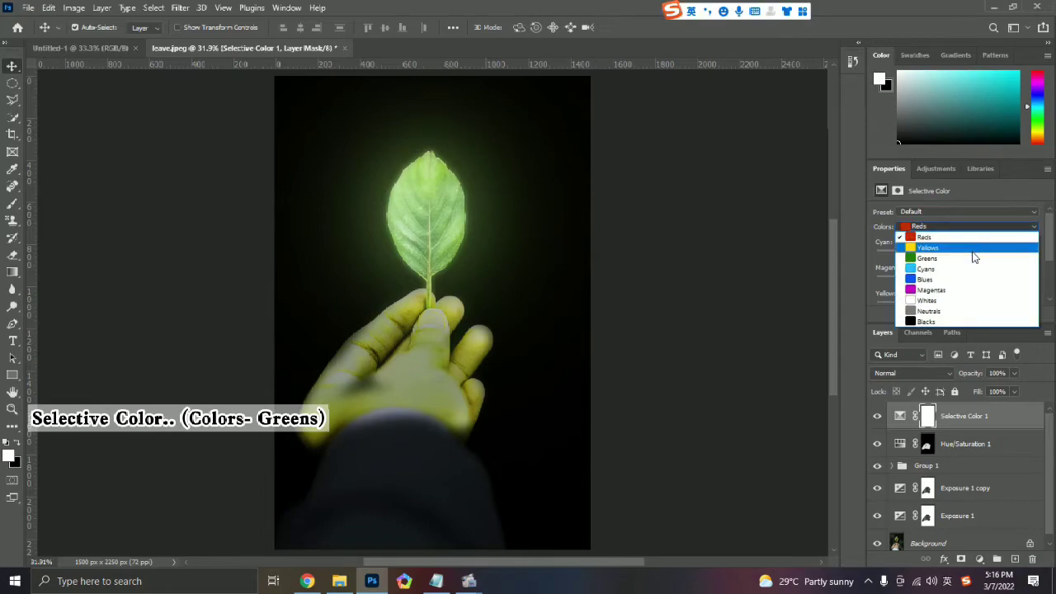
click(971, 250)
click(729, 438)
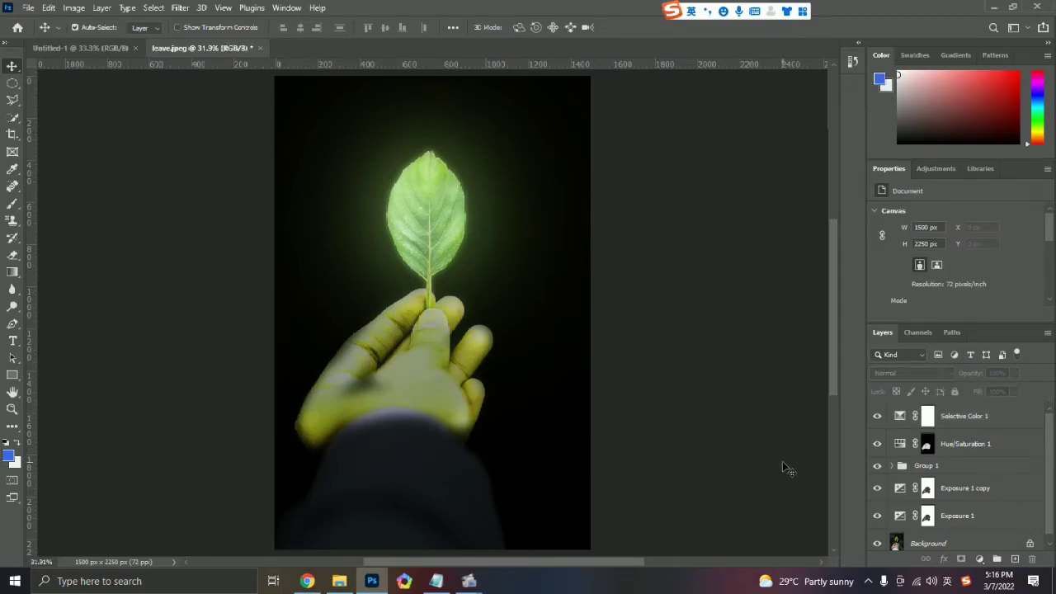
Add a Curves 1 layer above Background and pull a curve point down to darken the image
scroll(956, 528, down, 1)
click(957, 538)
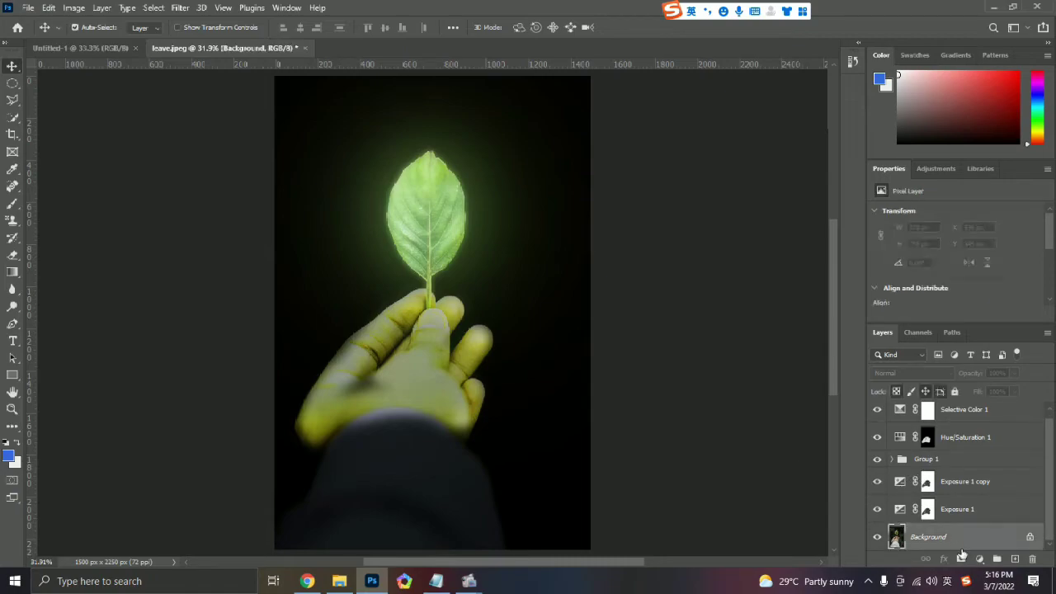
click(982, 559)
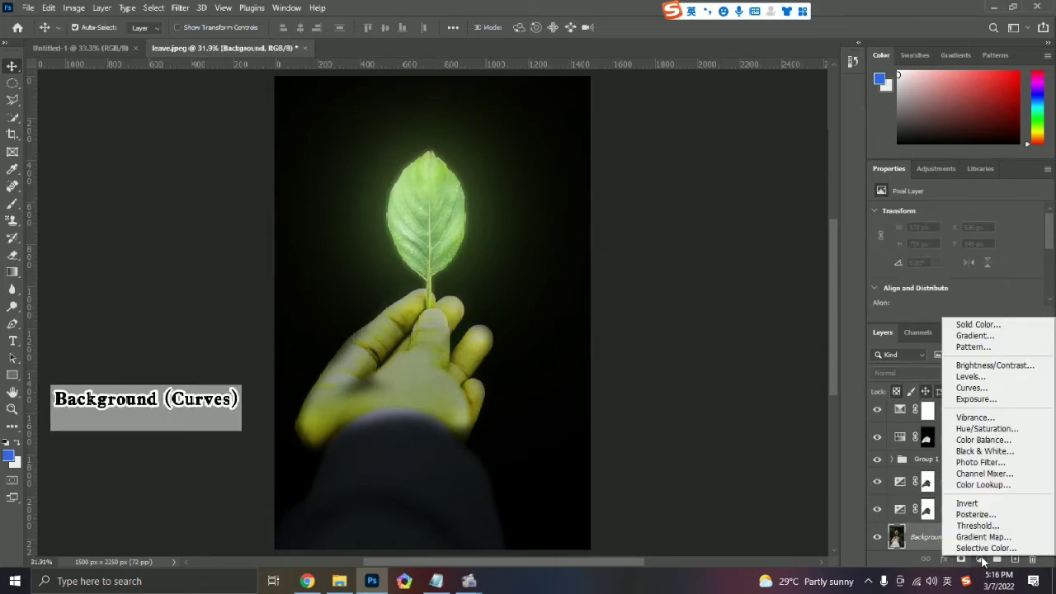
click(998, 388)
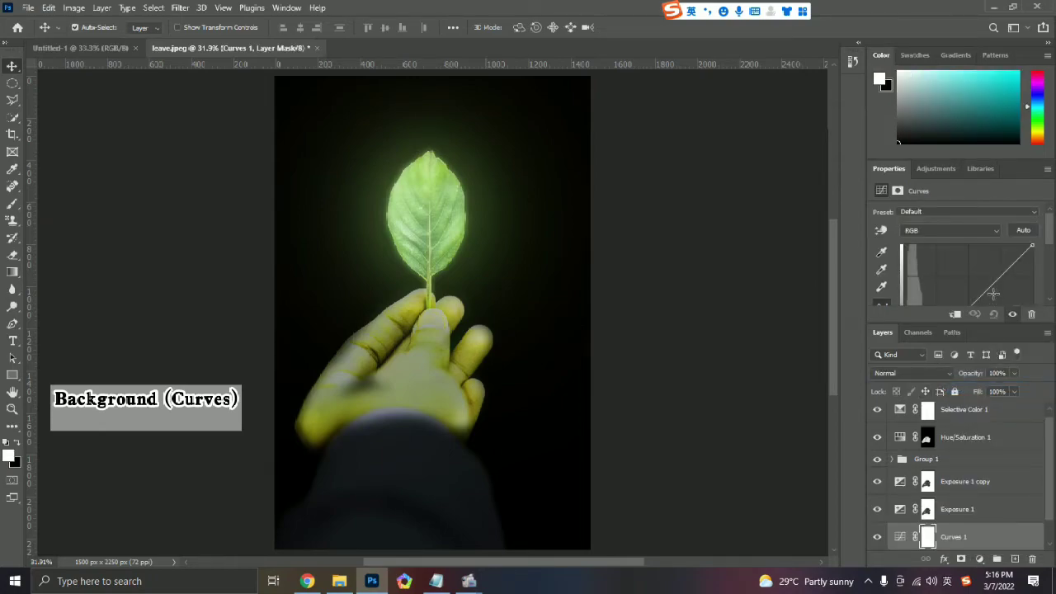
scroll(993, 294, down, 1)
mouse_move(961, 275)
mouse_down()
mouse_move(984, 271)
mouse_move(974, 275)
mouse_up()
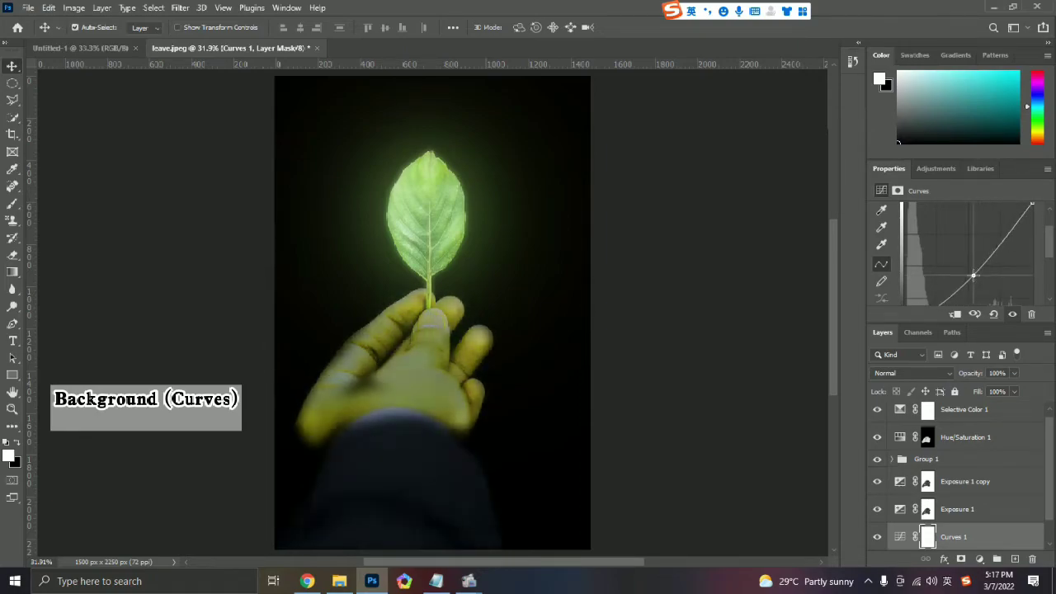
drag(974, 275, 955, 305)
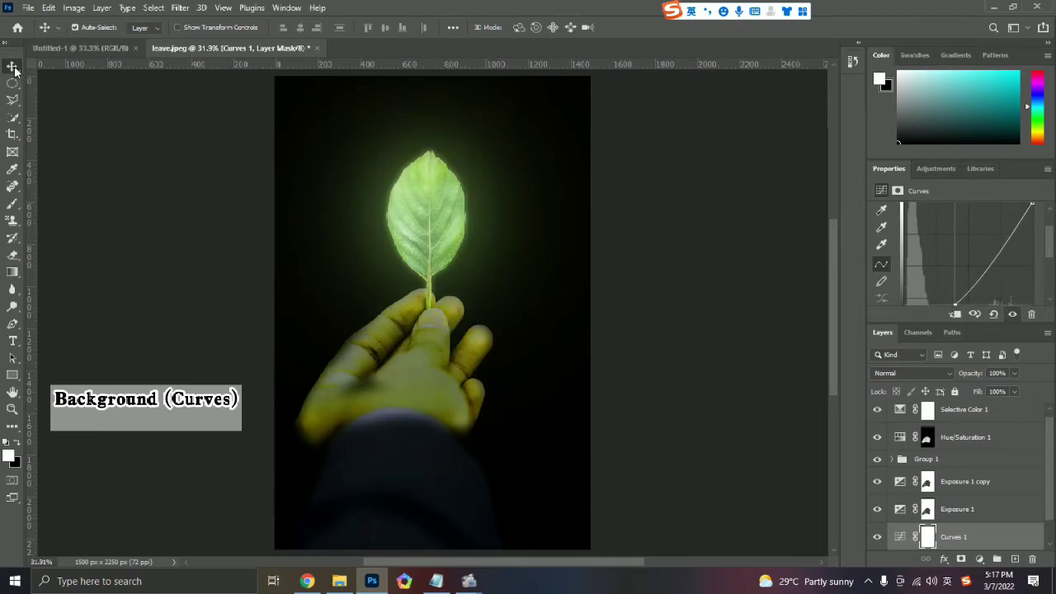
click(256, 253)
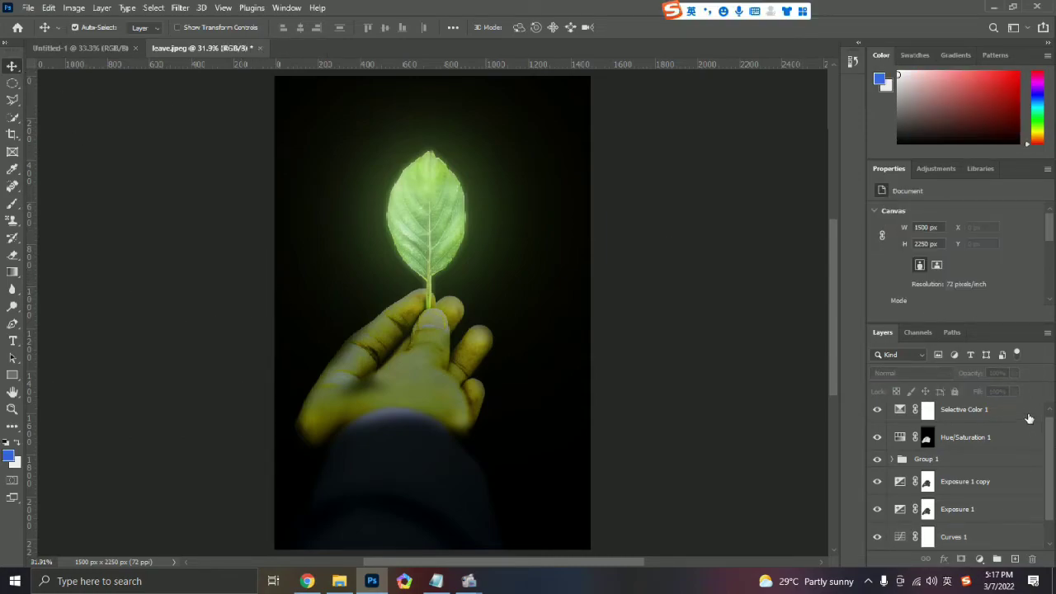
Review the layer stack, then show the File menu's Export options
scroll(1029, 419, down, 1)
scroll(1013, 452, up, 2)
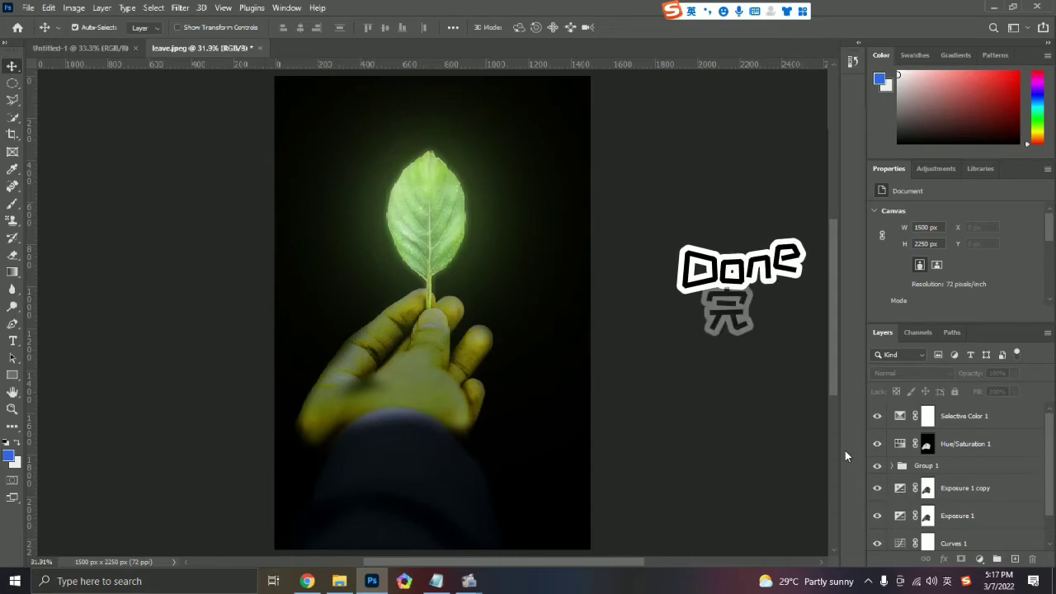
scroll(935, 450, down, 1)
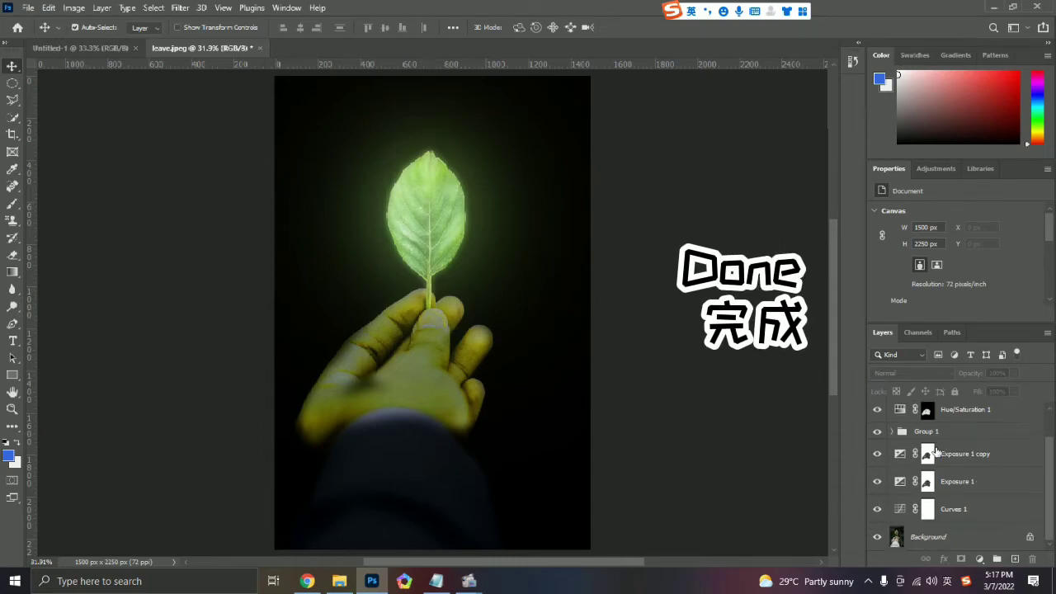
click(28, 8)
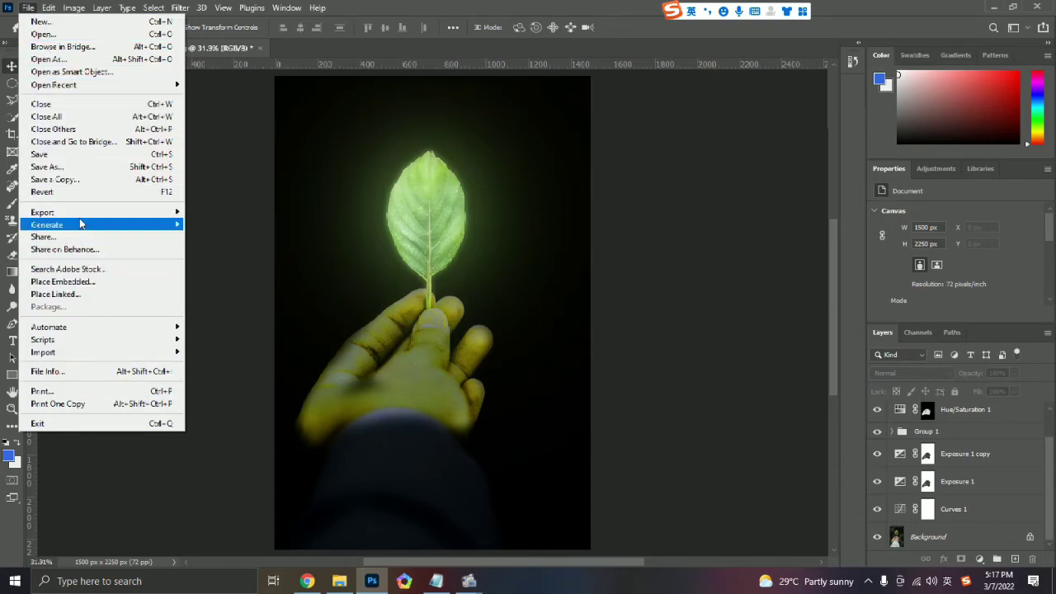
mouse_move(50, 212)
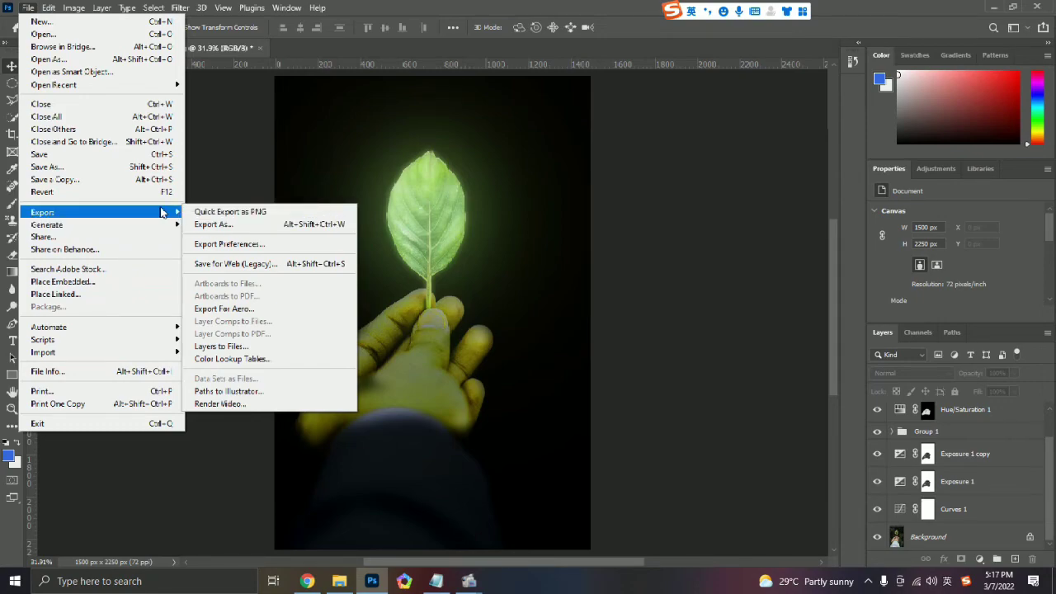
Quick Export the image as a PNG named 'leaf 2'
click(206, 212)
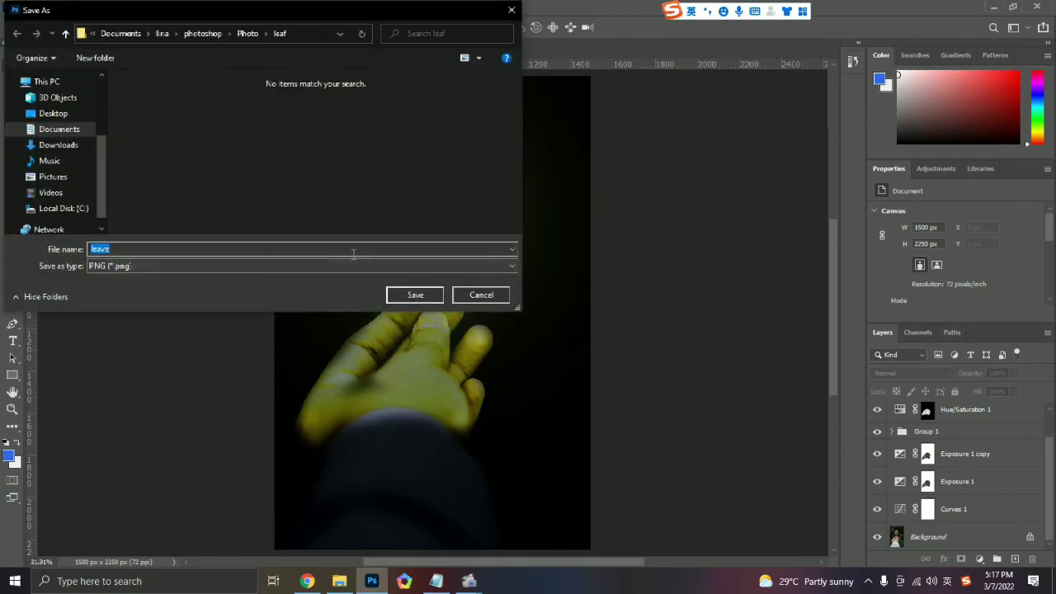
text(lea)
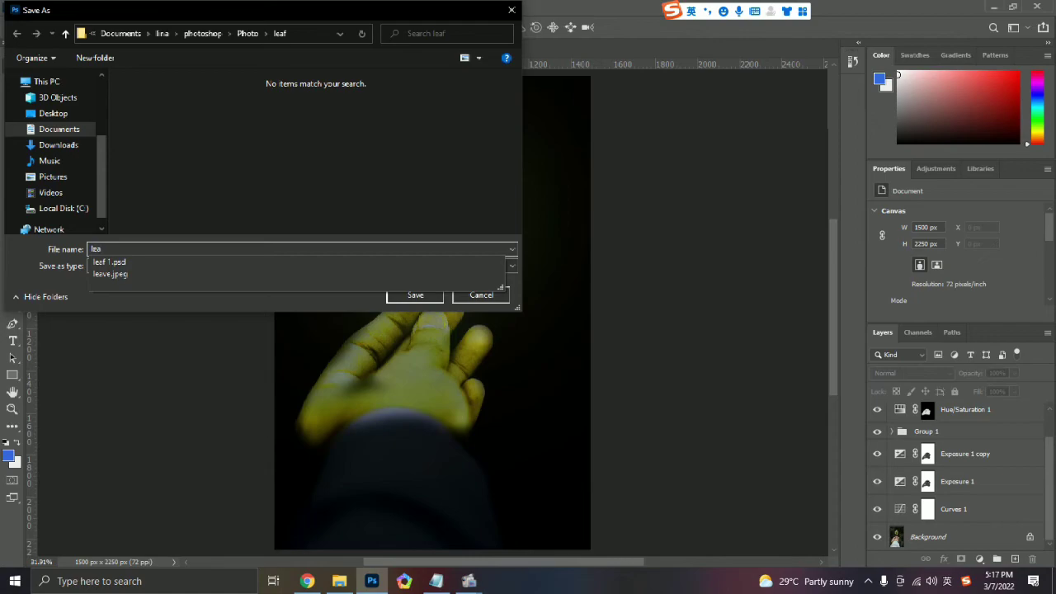
text(f 2)
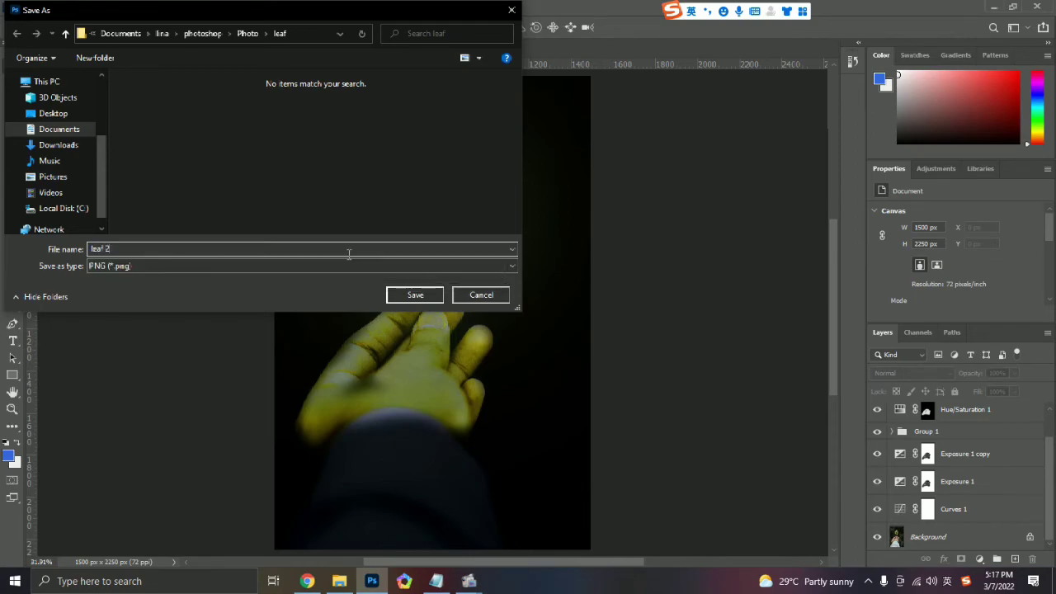
click(428, 297)
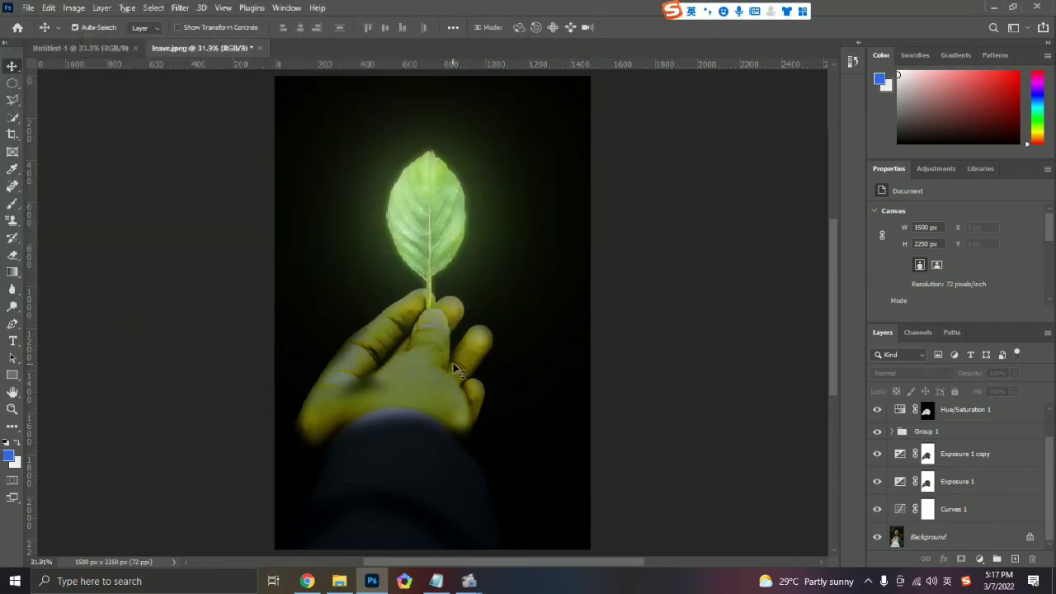
Open leaf 2 in Photos from Documents > lina > photoshop > Photo > leaf
click(339, 581)
click(54, 230)
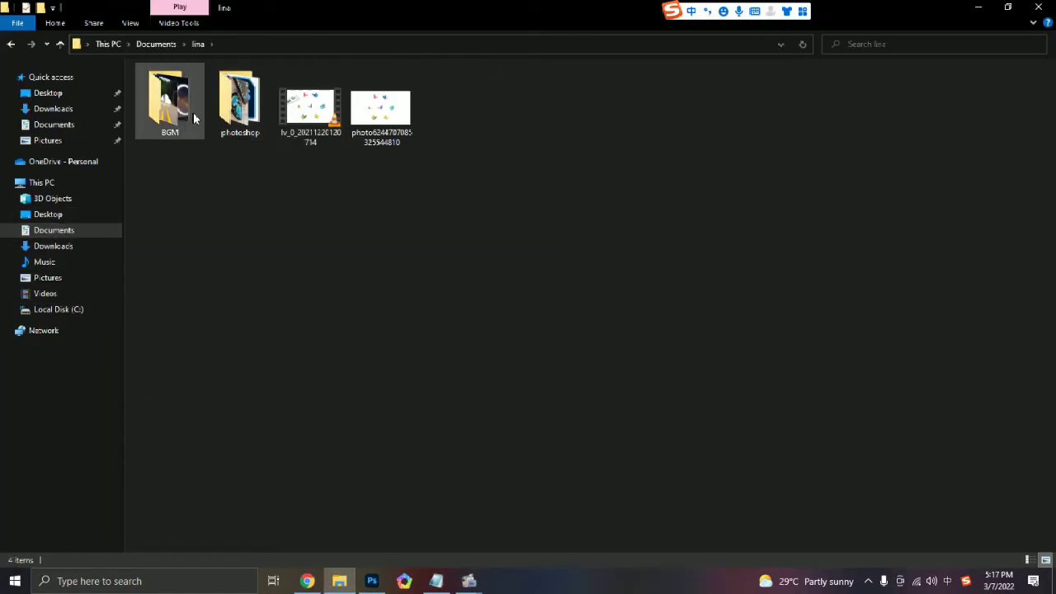
double_click(239, 99)
double_click(170, 99)
double_click(377, 94)
double_click(247, 115)
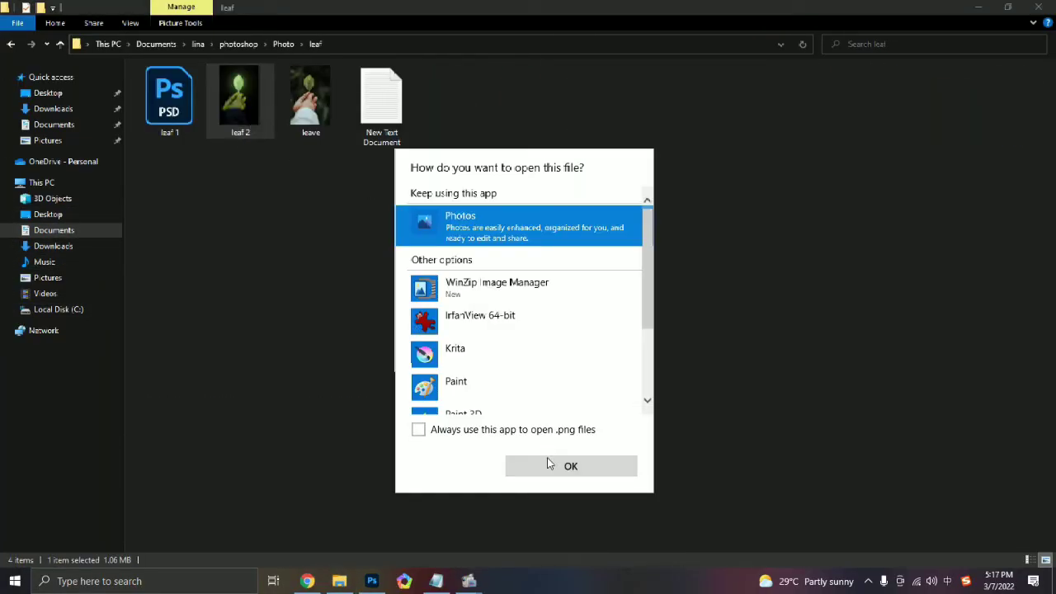
click(549, 464)
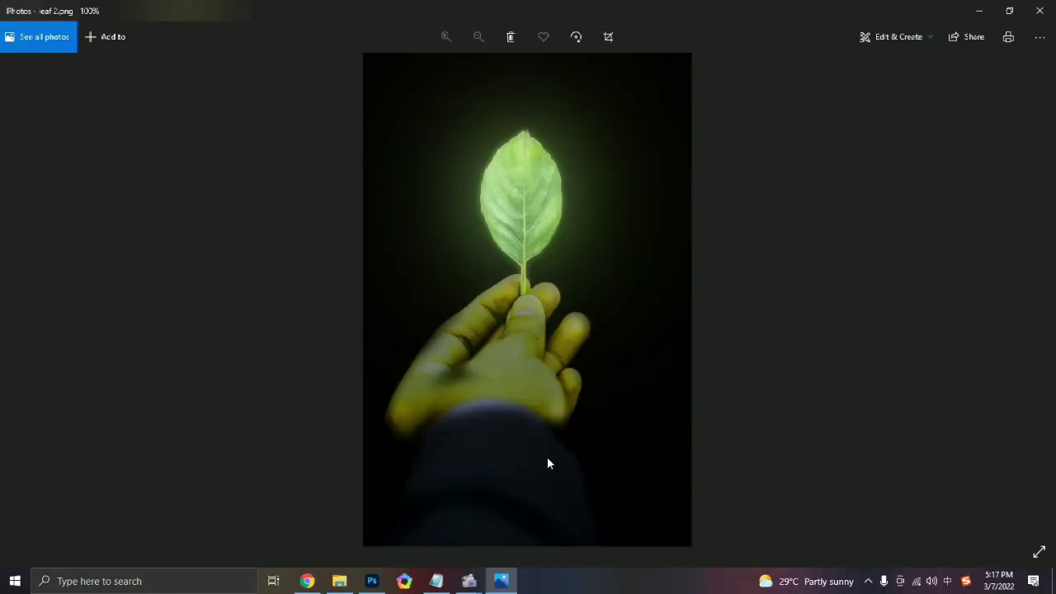
Flip repeatedly between glowing leaf 2.png and the original leave.jpeg, finishing on leave.jpeg
key(Left)
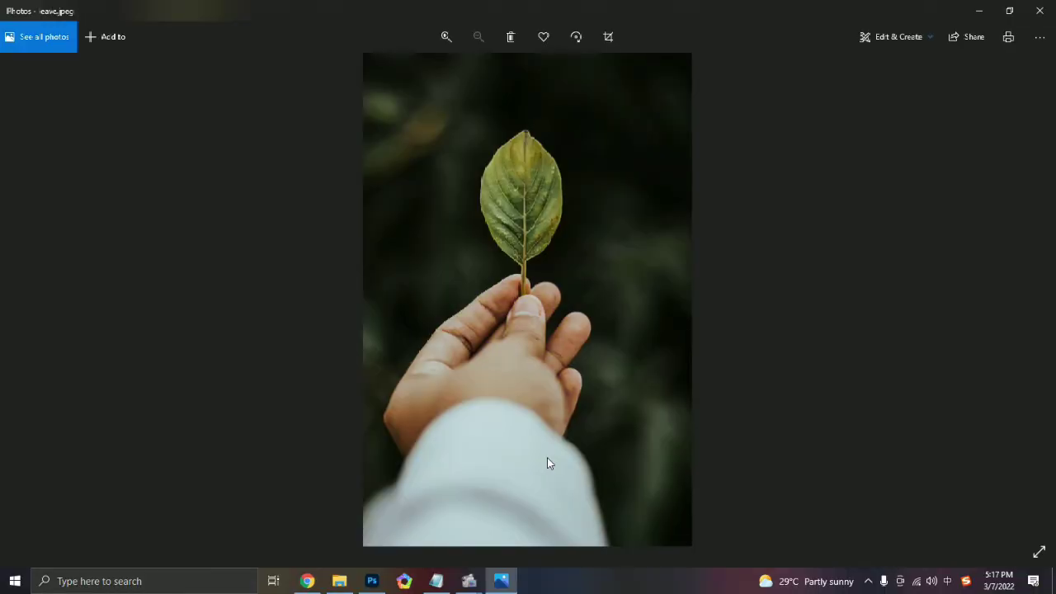
key(Right)
key(Left)
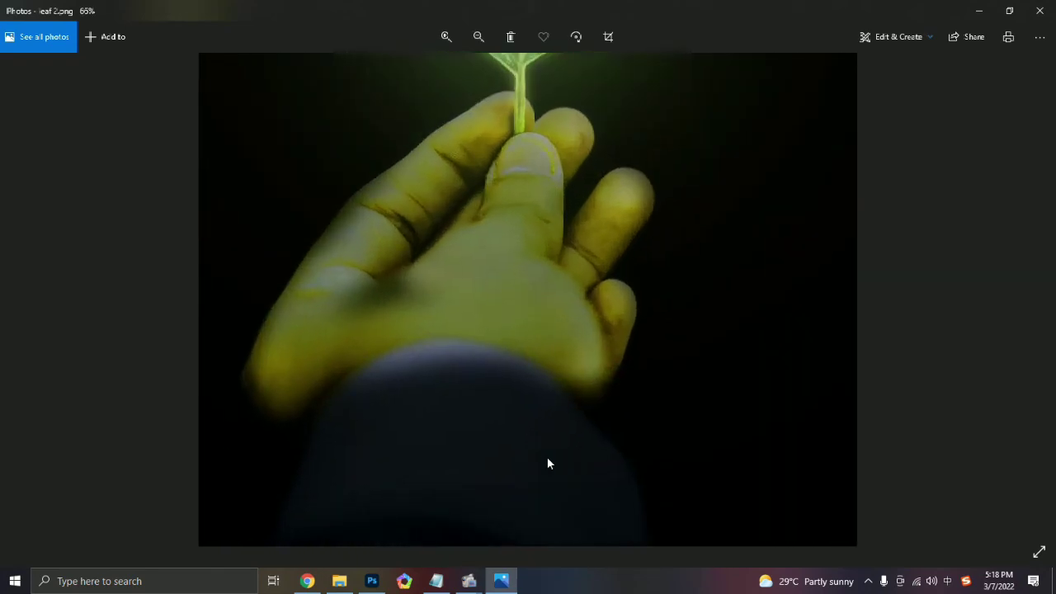
key(Right)
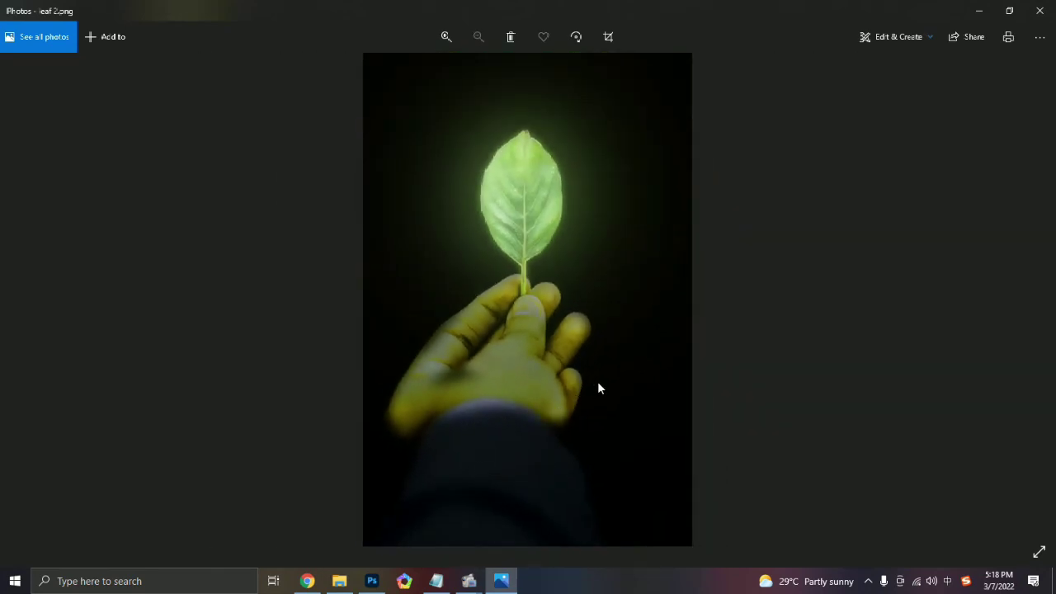
key(Left)
key(Right)
key(Left)
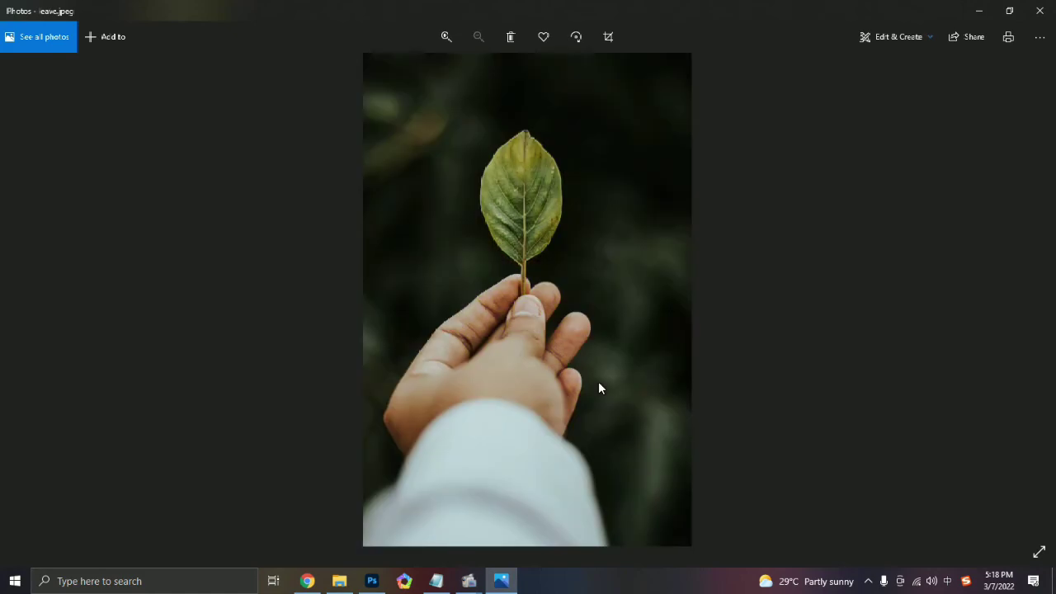
key(Right)
key(Left)
key(Right)
key(Left)
key(Right)
key(Left)
key(Right)
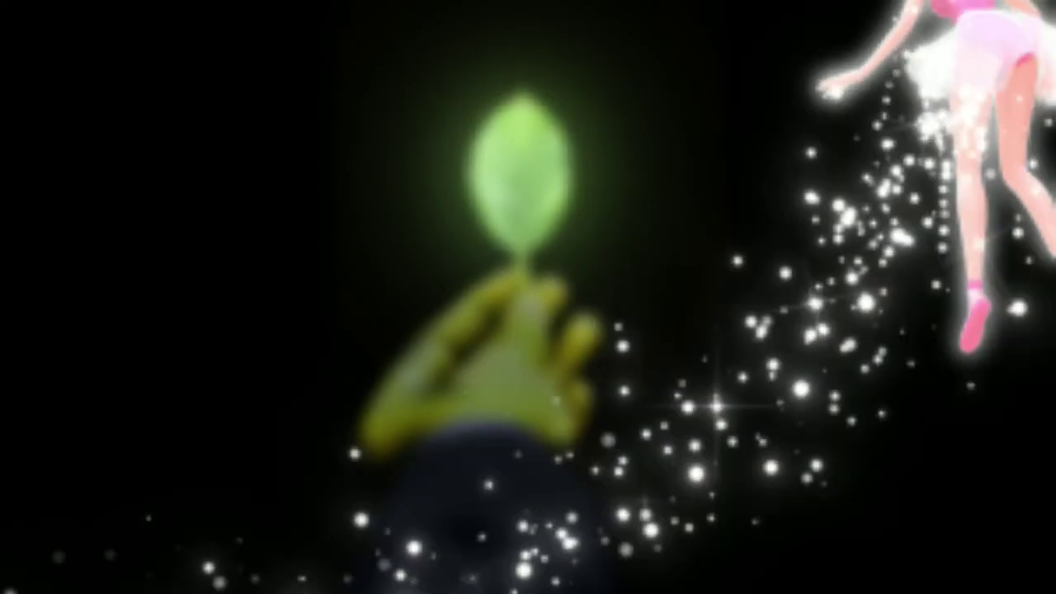